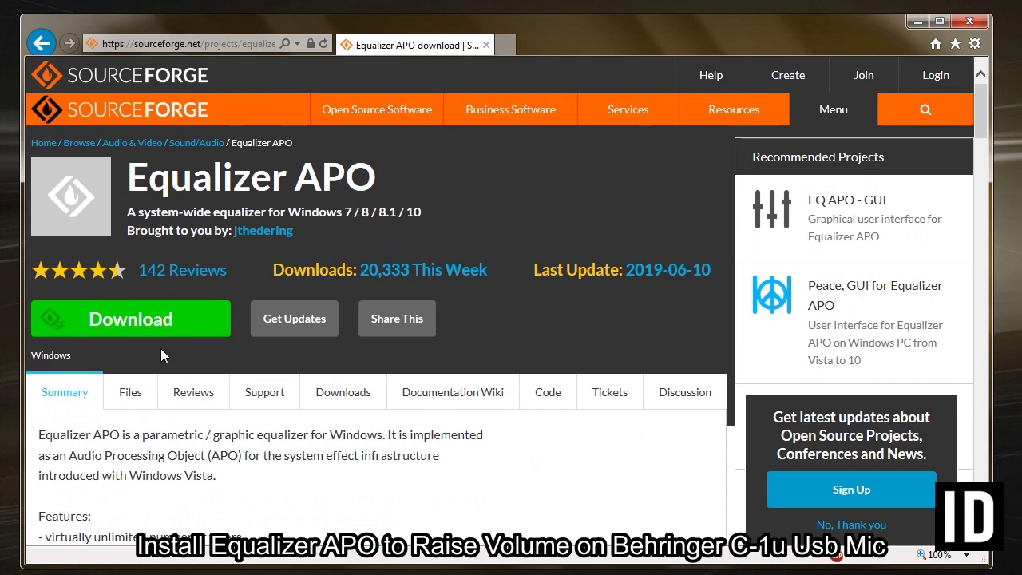
Review Equalizer APO's feature list and system requirements on its SourceForge project page
scroll(161, 348, down, 2)
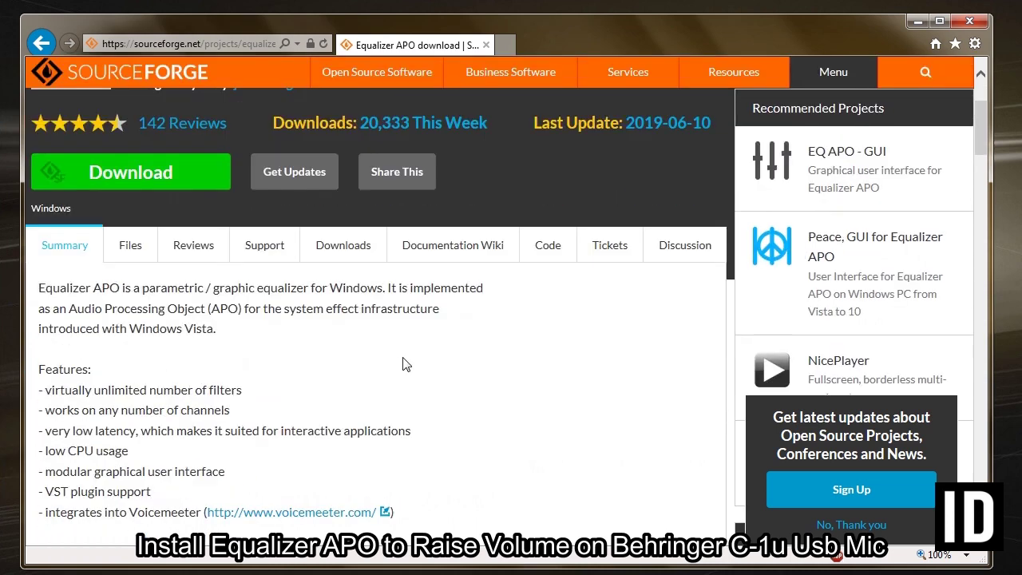
scroll(403, 364, down, 1)
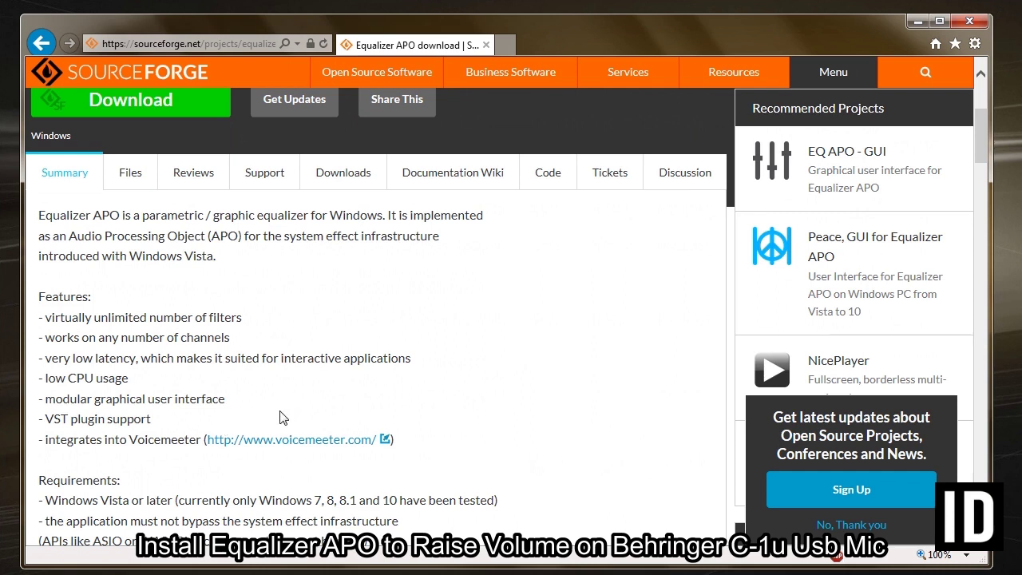
scroll(538, 495, down, 2)
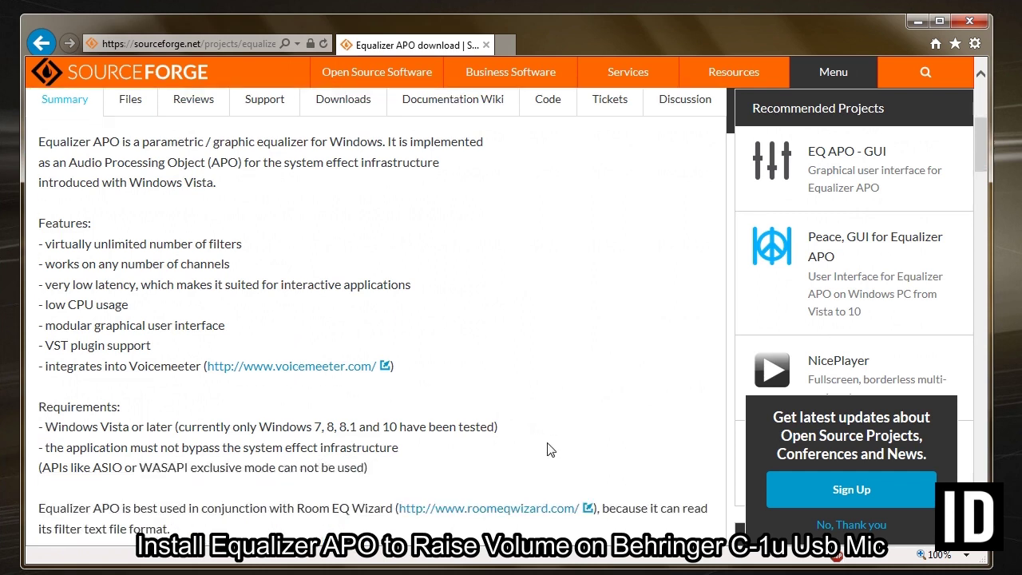
scroll(550, 450, up, 6)
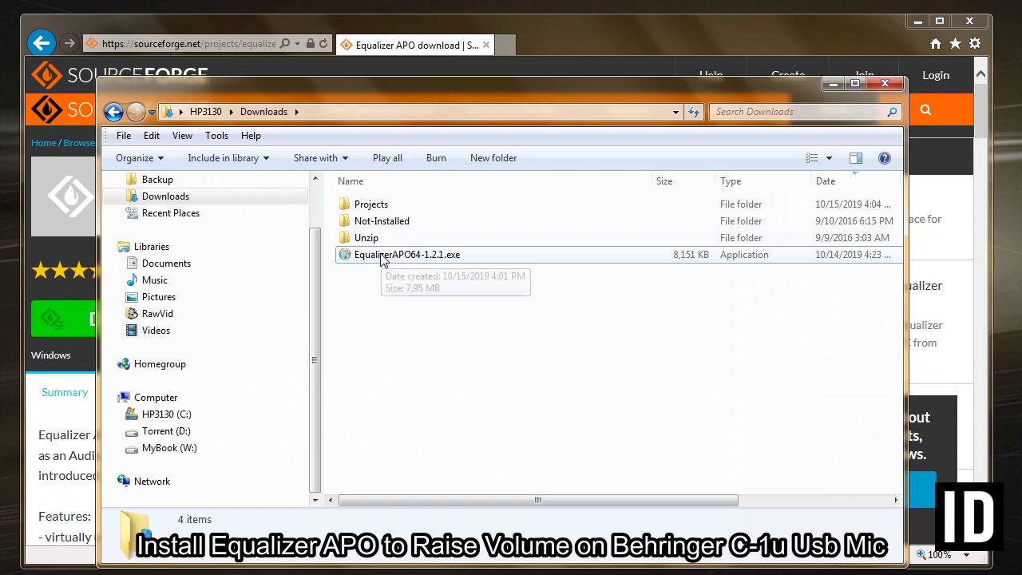
Run EqualizerAPO64-1.2.1.exe from Downloads and install it with the default destination and Start Menu folders
double_click(383, 259)
click(591, 310)
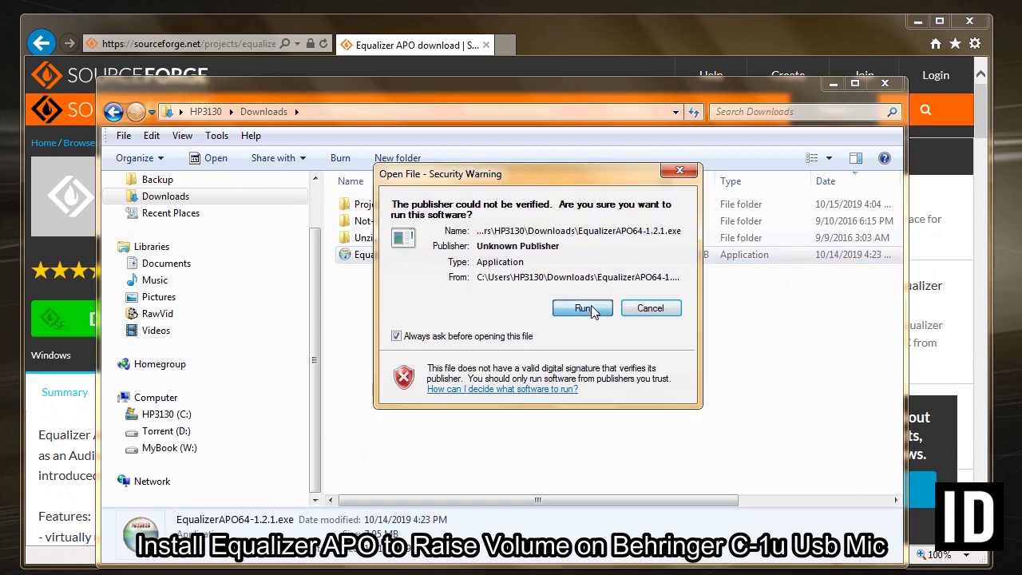
click(642, 425)
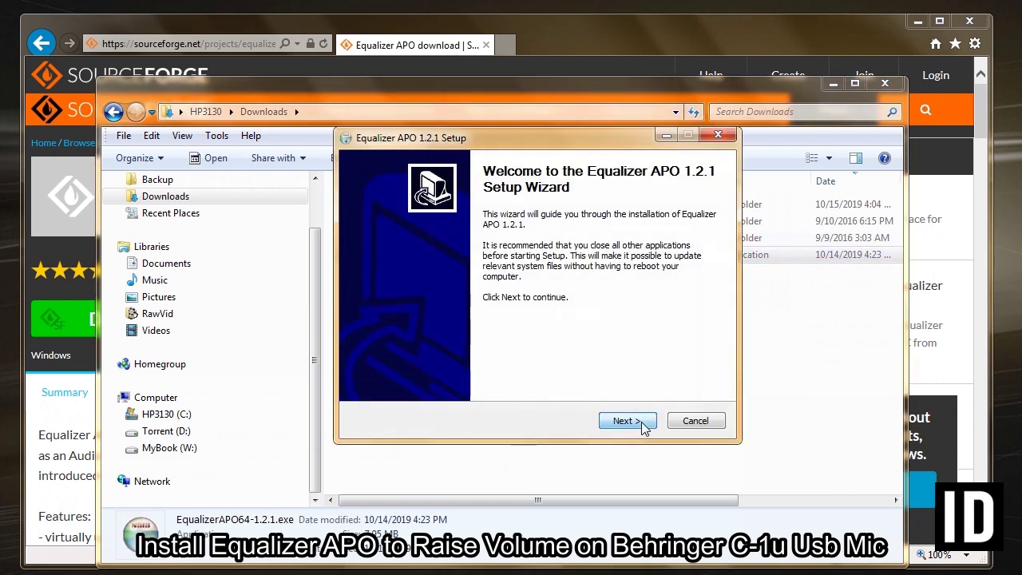
click(629, 423)
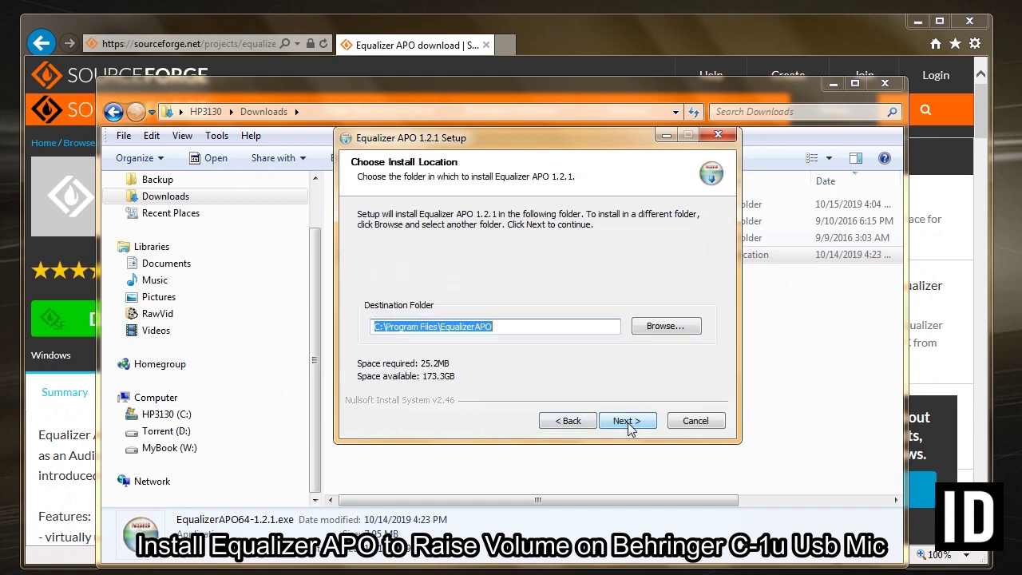
click(628, 423)
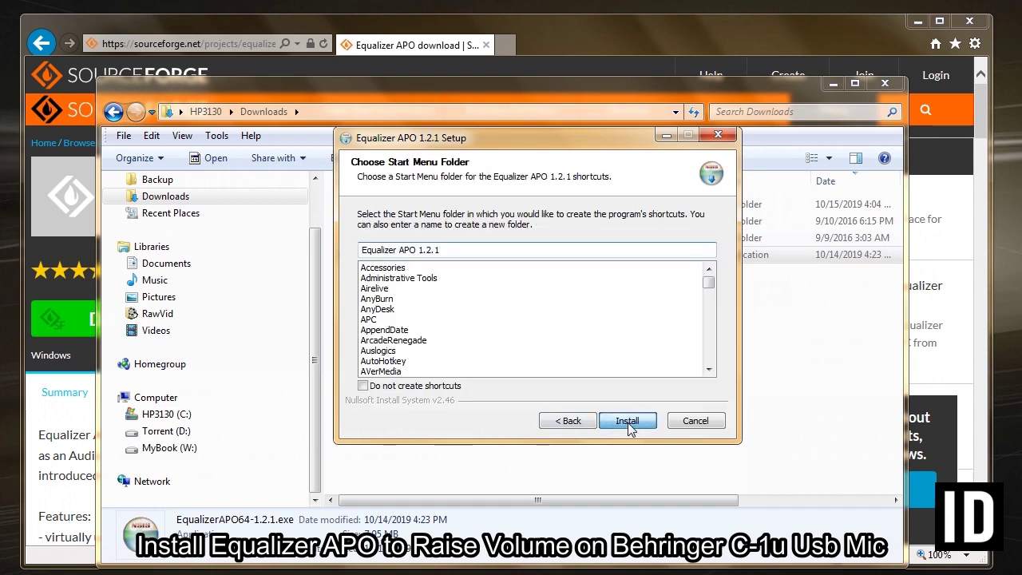
click(628, 423)
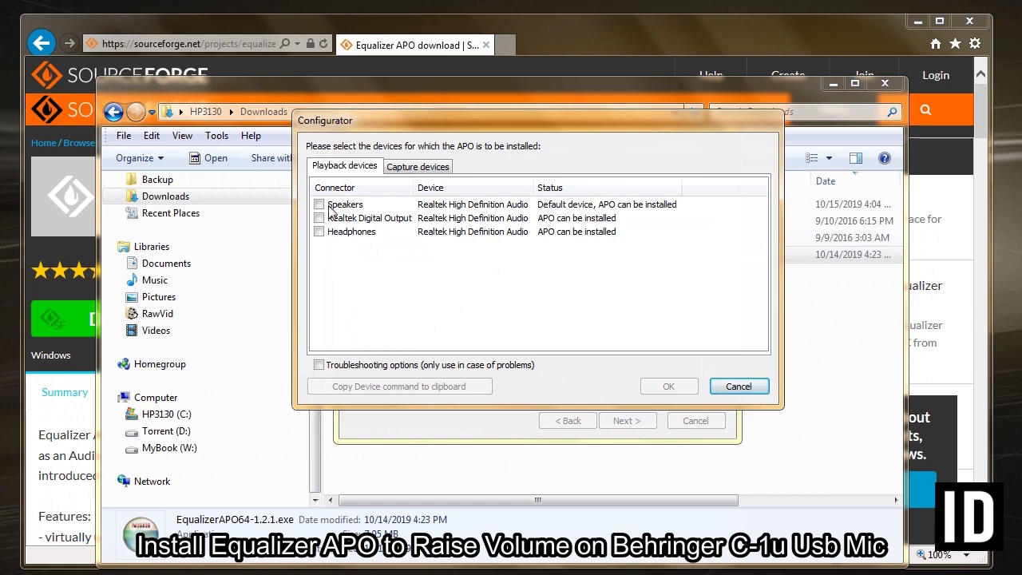
Select the C-1U microphone among the capture devices for APO installation and confirm the Configurator
click(419, 167)
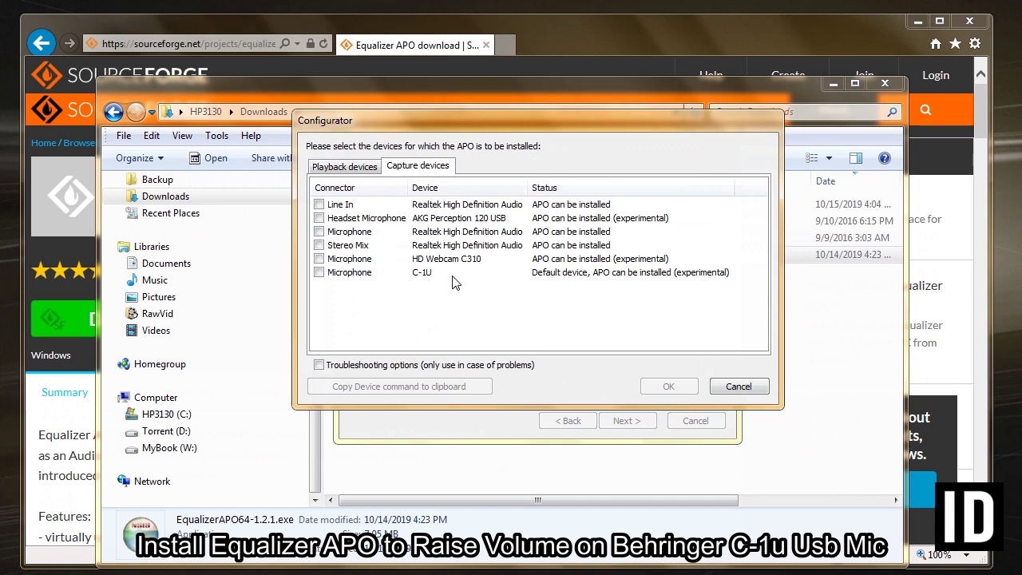
click(319, 273)
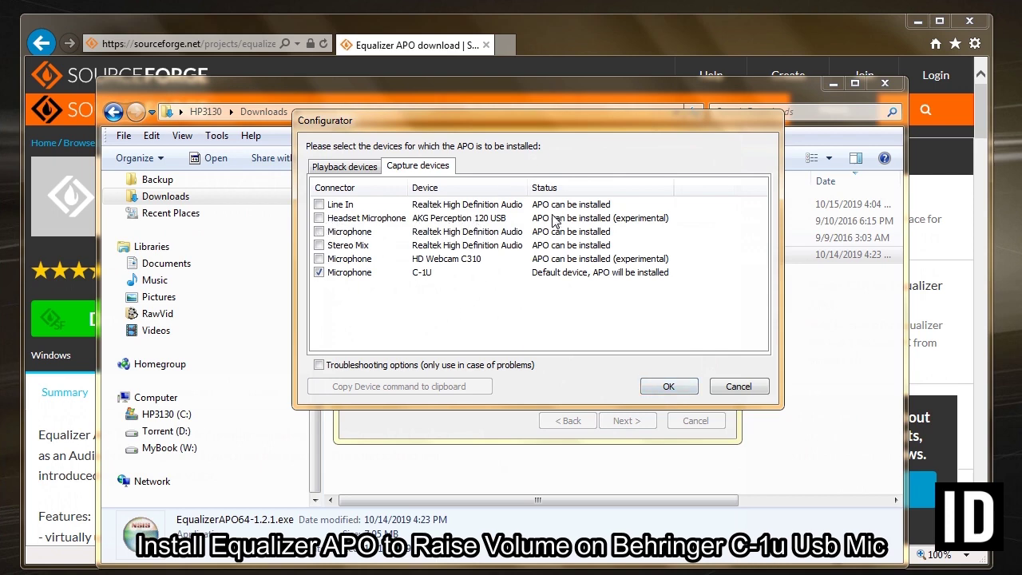
click(677, 389)
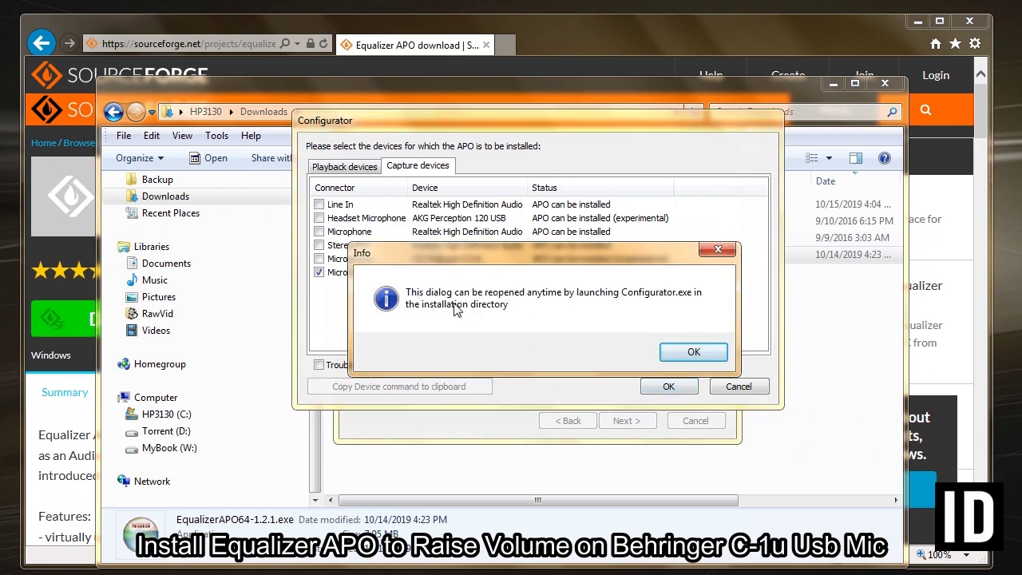
click(685, 350)
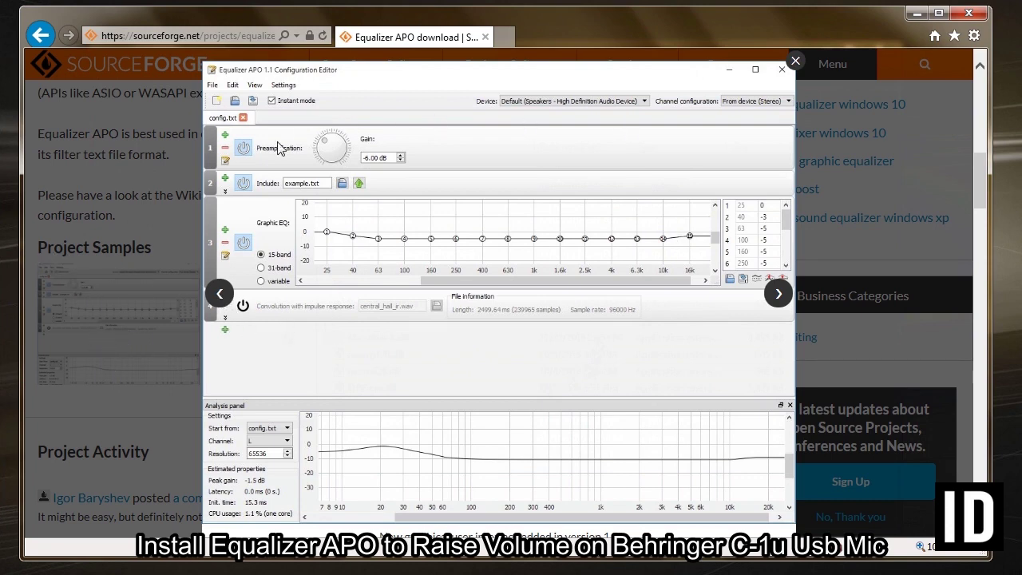
Look through the Configuration Editor sample screenshots on the SourceForge project page
click(777, 295)
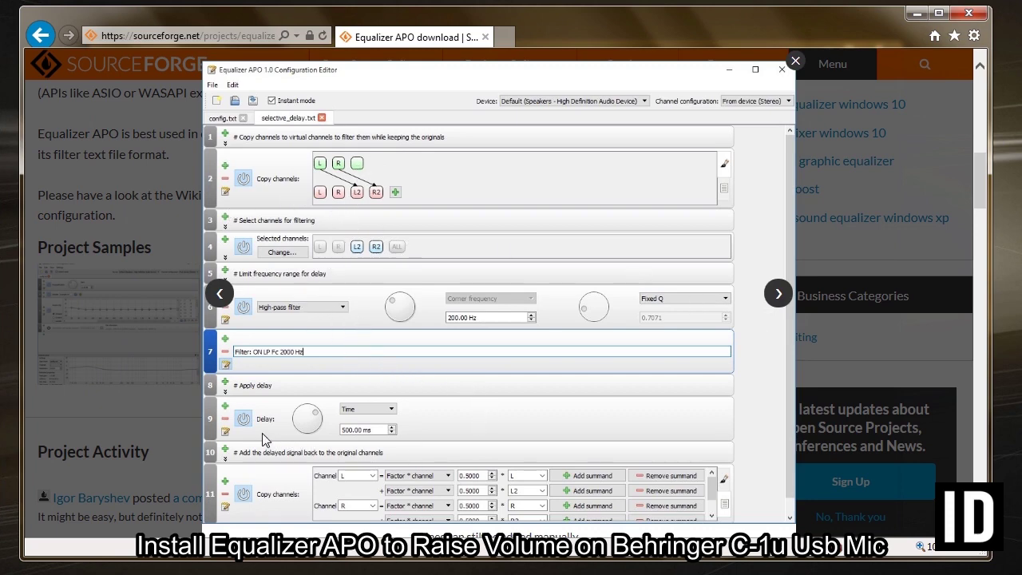
click(779, 294)
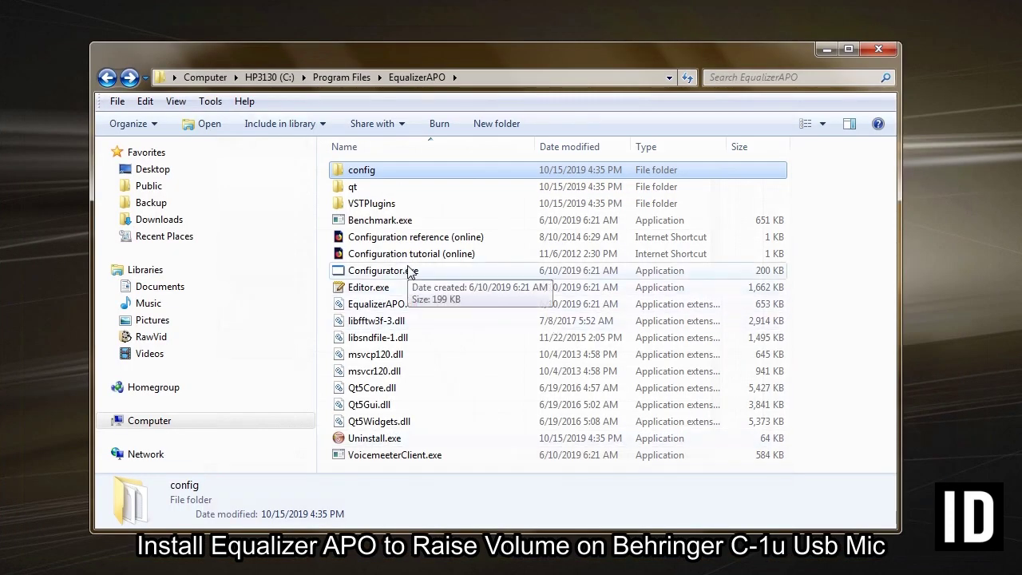
Launch Editor.exe from the EqualizerAPO program folder and decline running the Configurator for the speakers
double_click(364, 292)
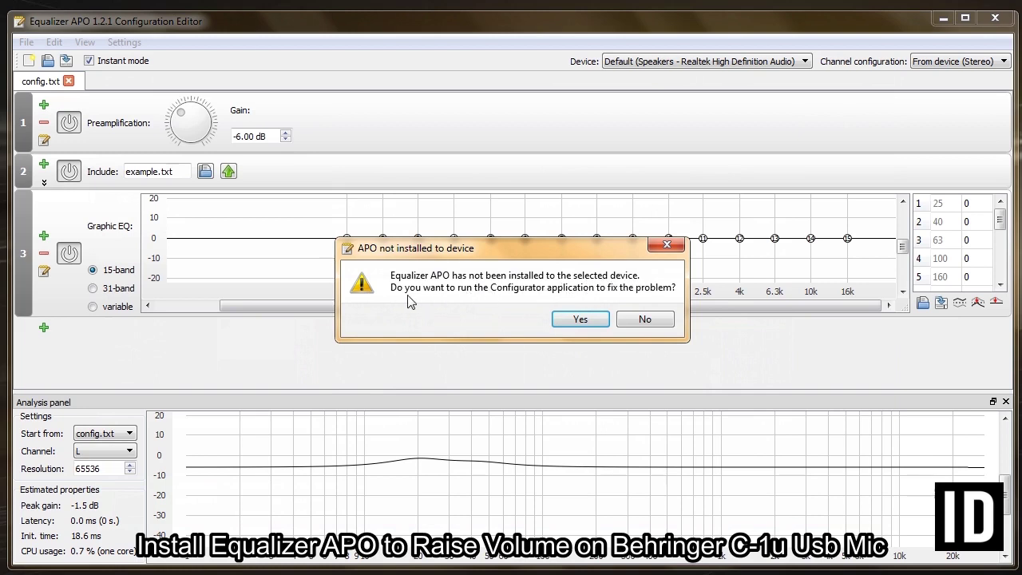
click(645, 319)
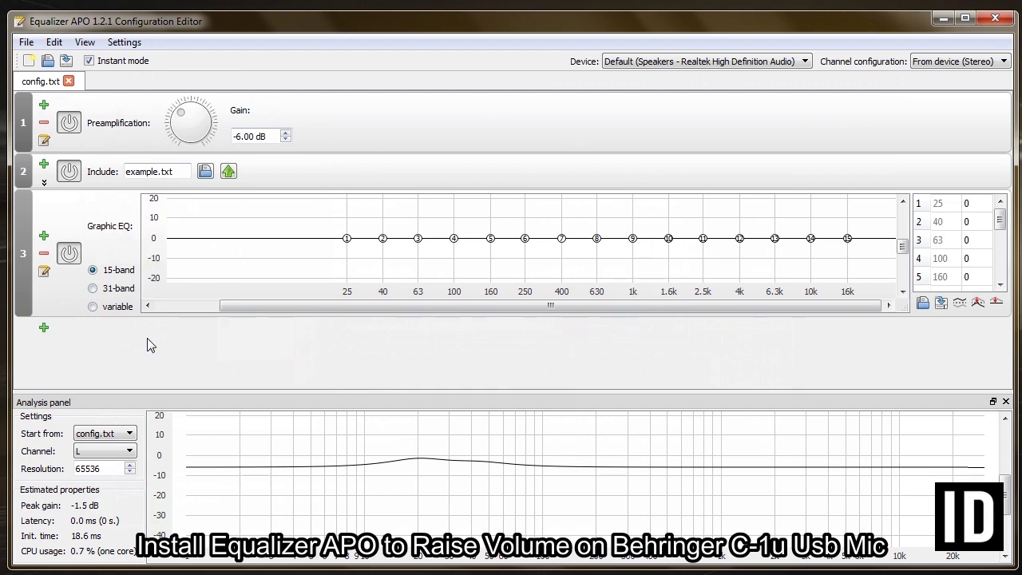
Add a Device control row below the Graphic EQ and check its device selection without changing it
click(44, 329)
mouse_move(70, 368)
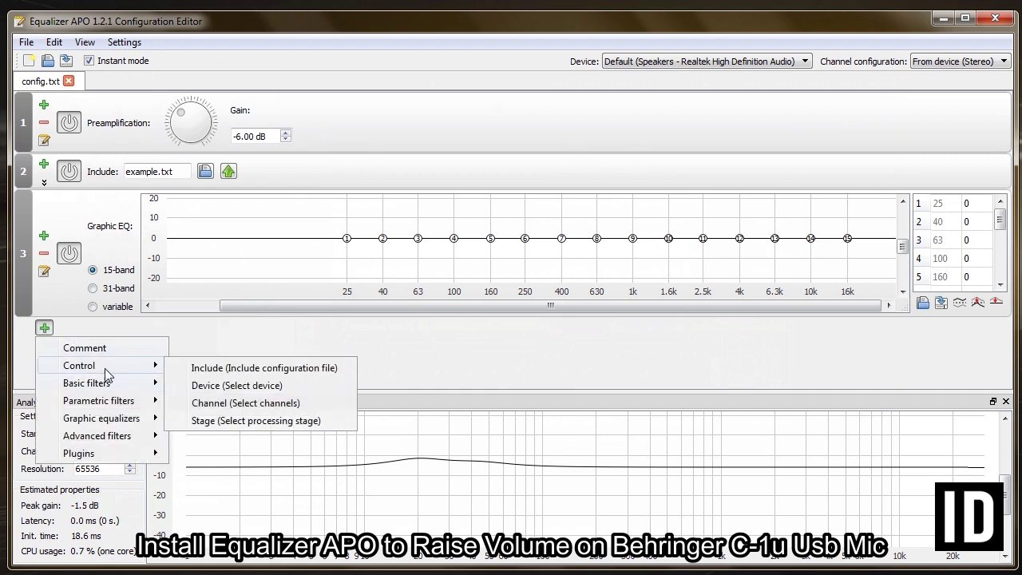
click(214, 386)
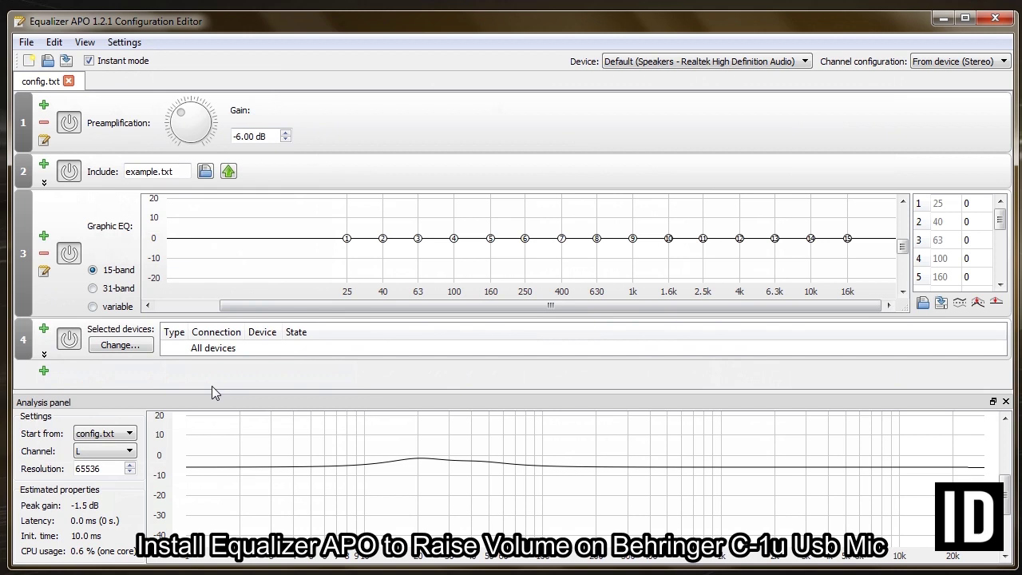
click(126, 346)
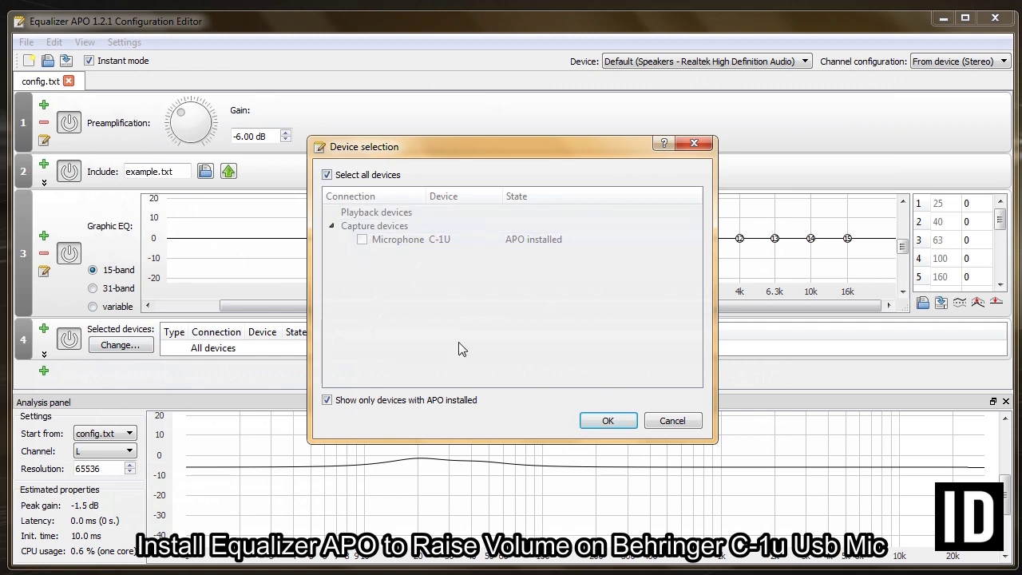
click(670, 423)
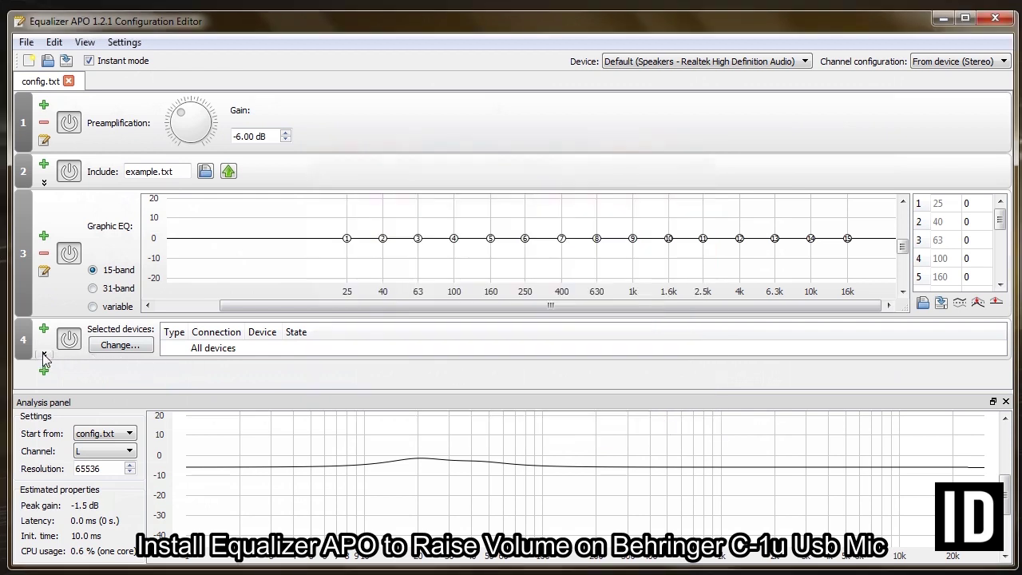
Power off the device selection, Graphic EQ, Include and Preamplification rows
click(69, 338)
click(69, 253)
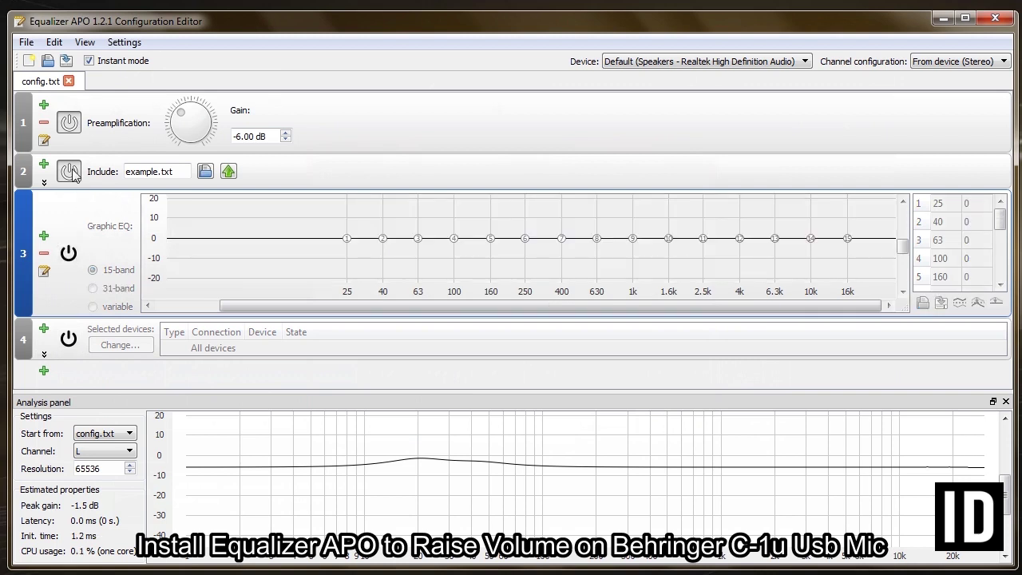
click(68, 171)
click(68, 122)
Add a second Device control row at the end and restrict it to the C-1U microphone instead of all devices
click(44, 370)
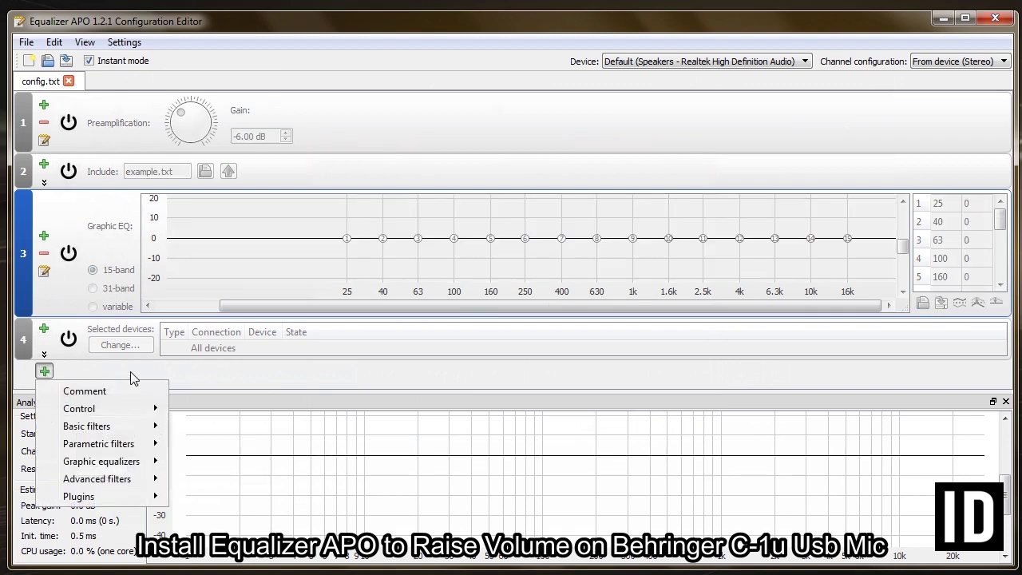
mouse_move(152, 408)
click(224, 435)
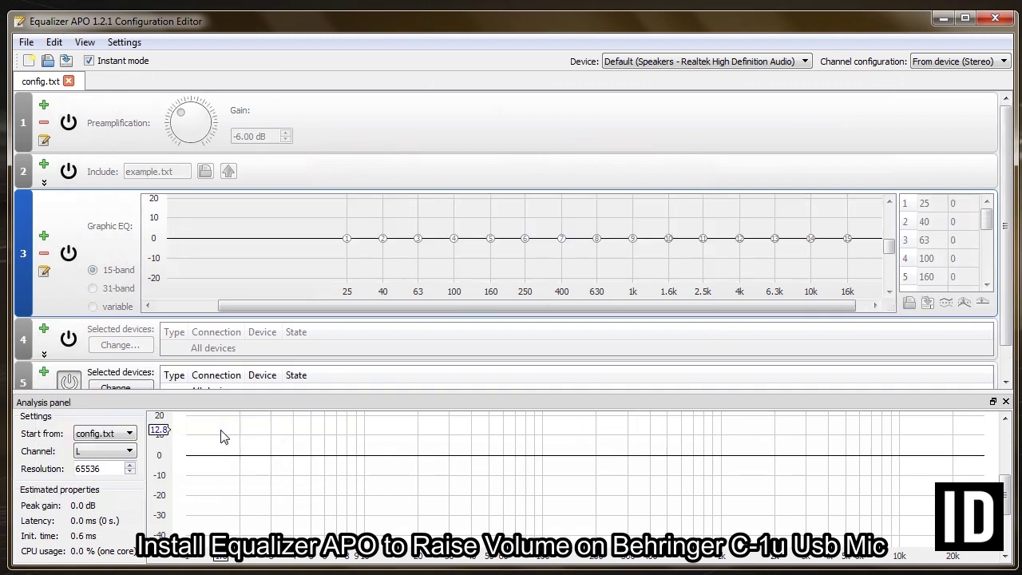
scroll(260, 343, down, 1)
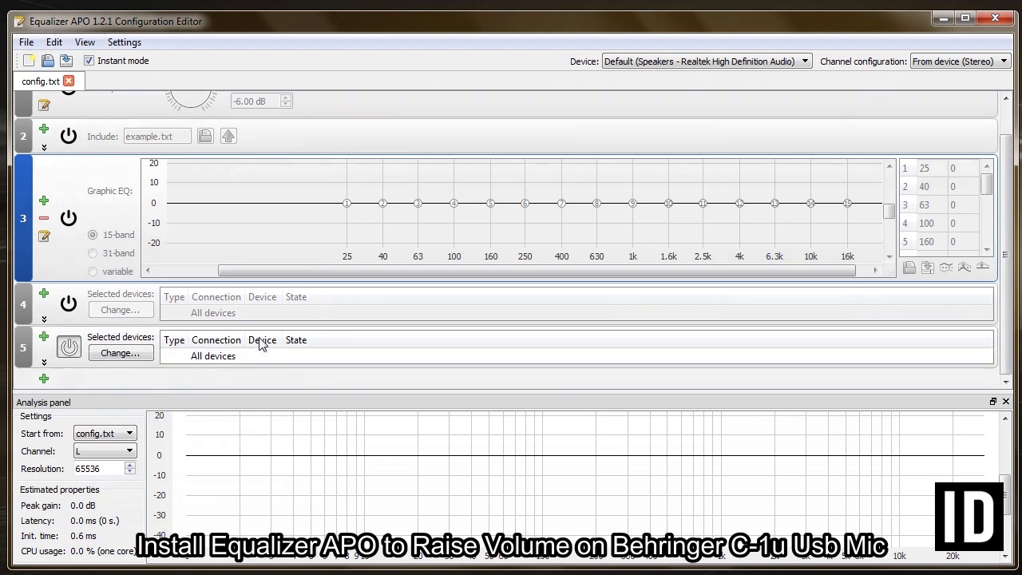
click(120, 353)
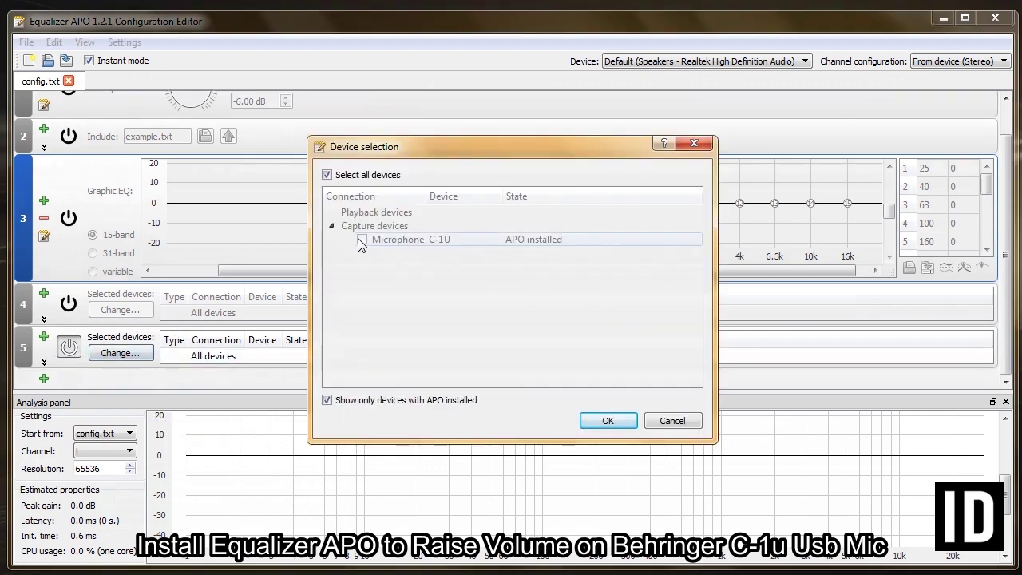
click(327, 176)
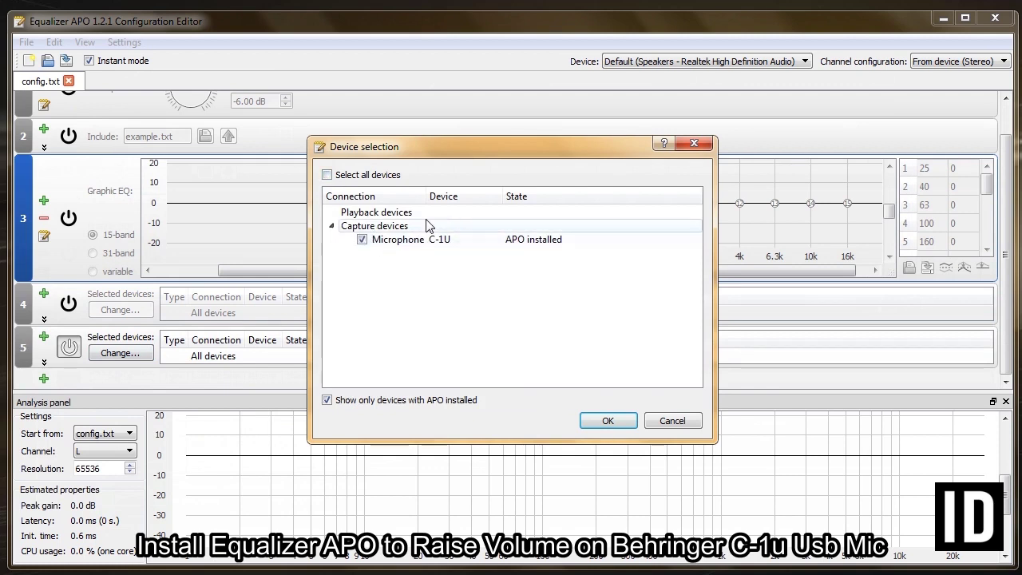
click(607, 420)
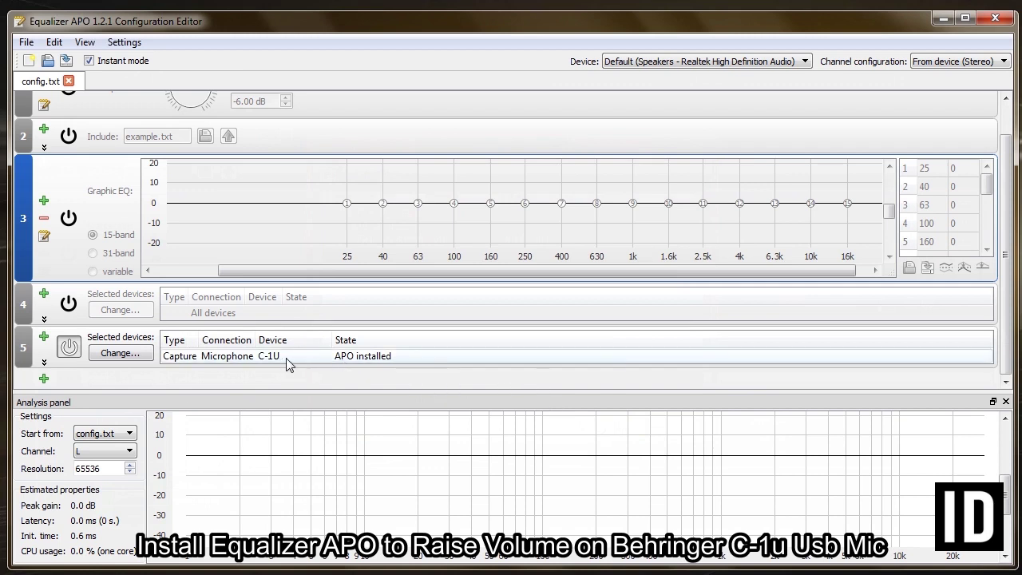
Power off the C-1U microphone device row and power the Preamplification row back on
click(229, 359)
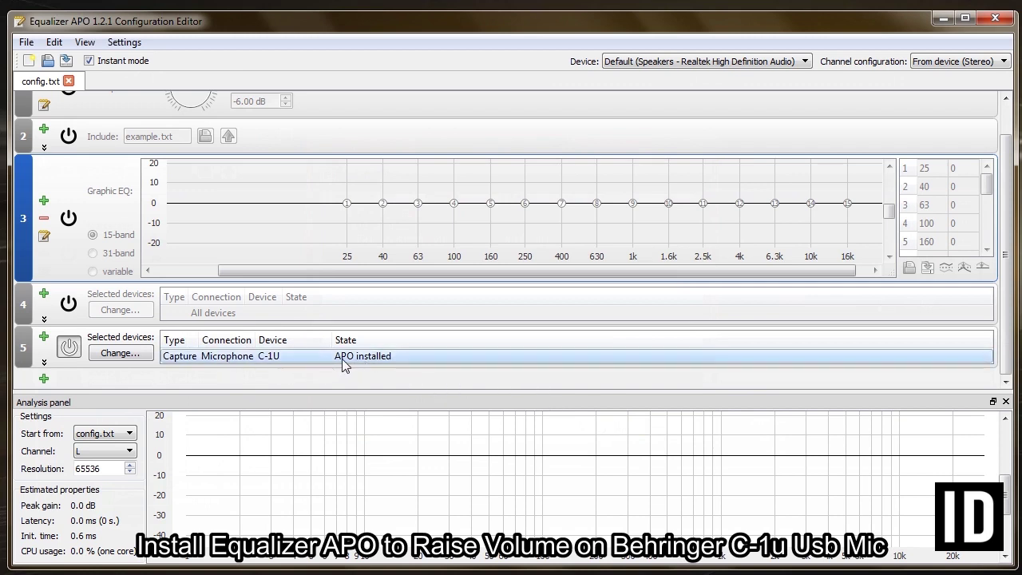
click(69, 349)
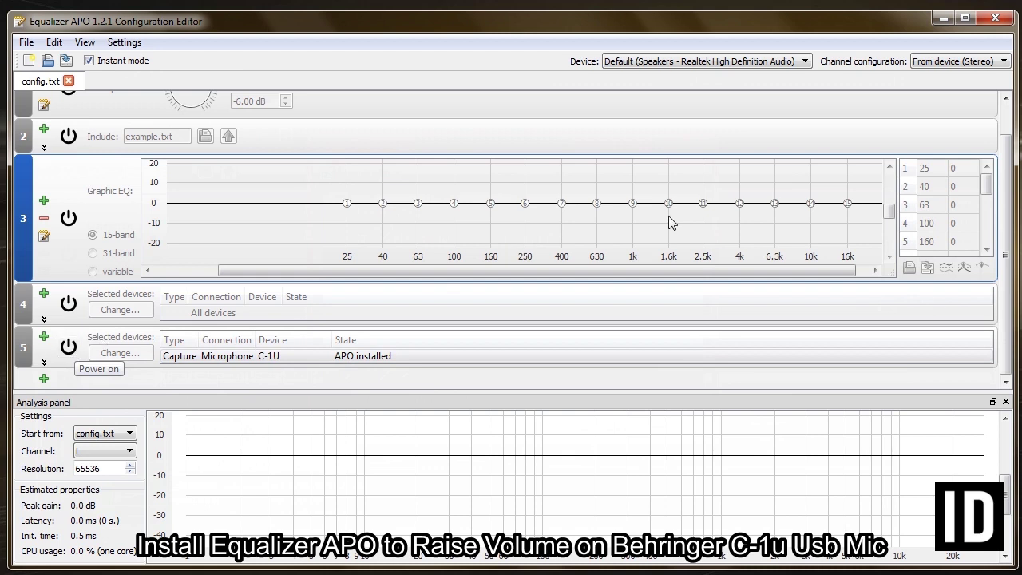
scroll(234, 173, up, 1)
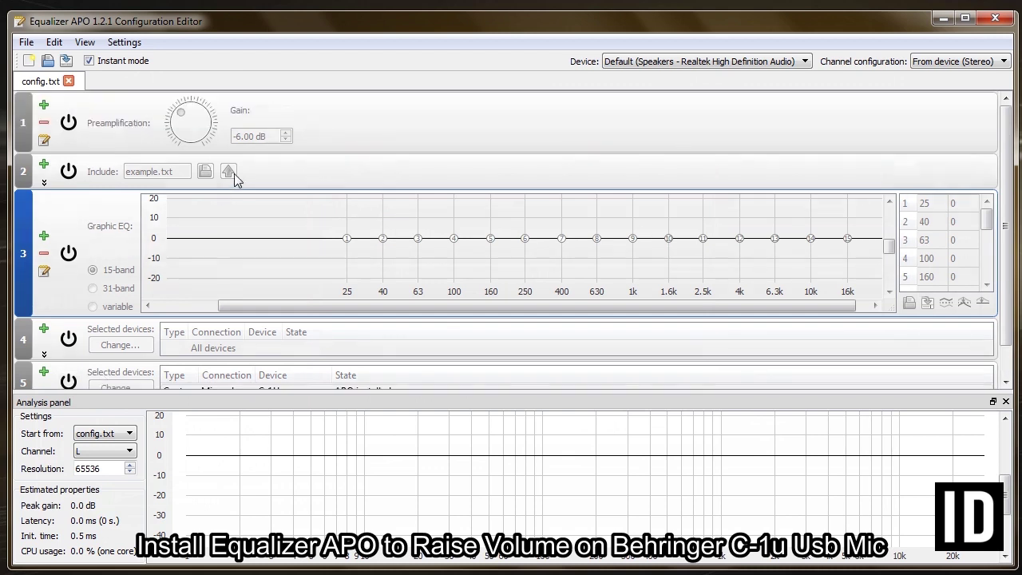
click(69, 123)
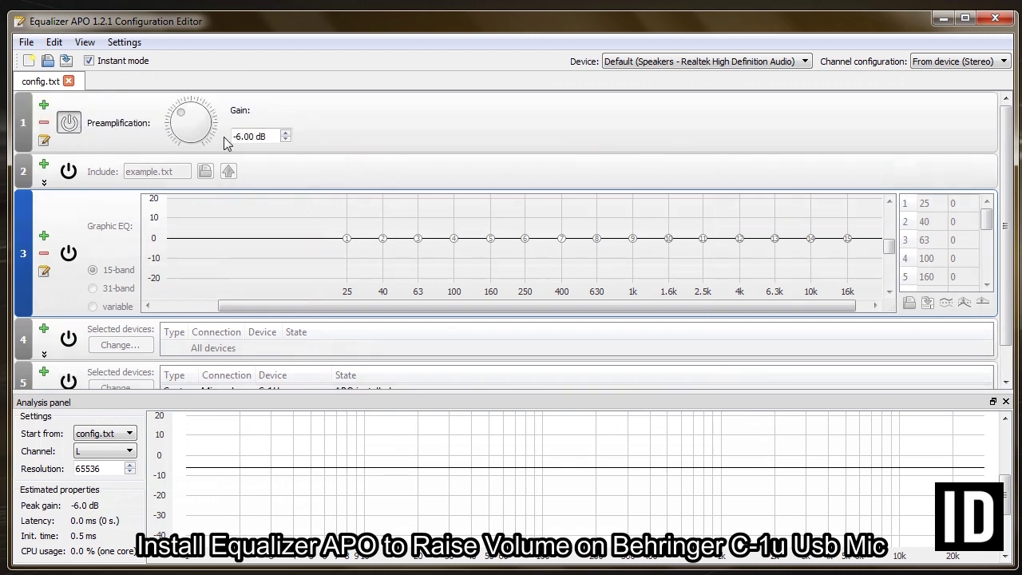
Raise the Preamplification gain to 14.80 dB with its dial
scroll(302, 243, down, 1)
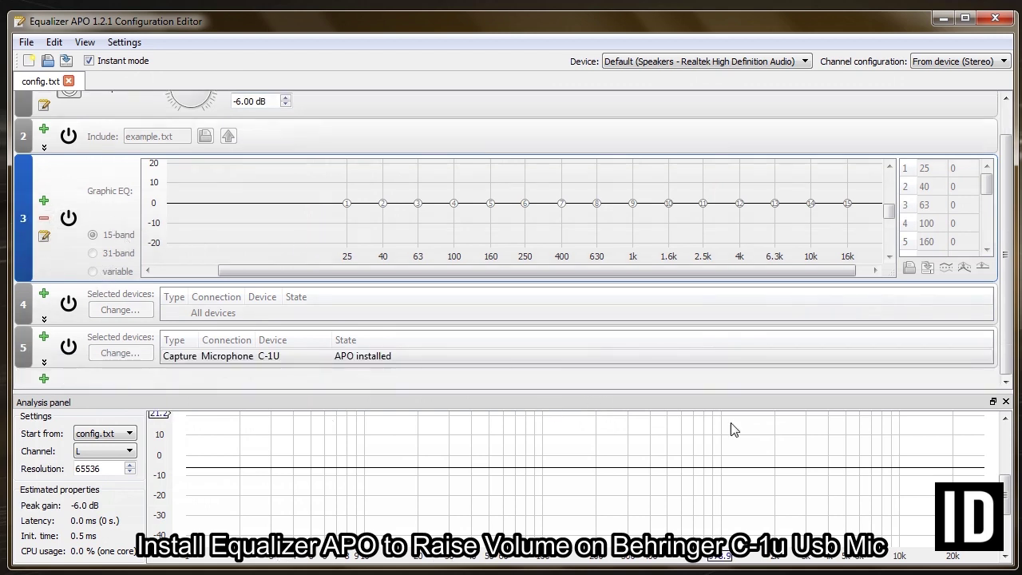
drag(1005, 209, 1006, 179)
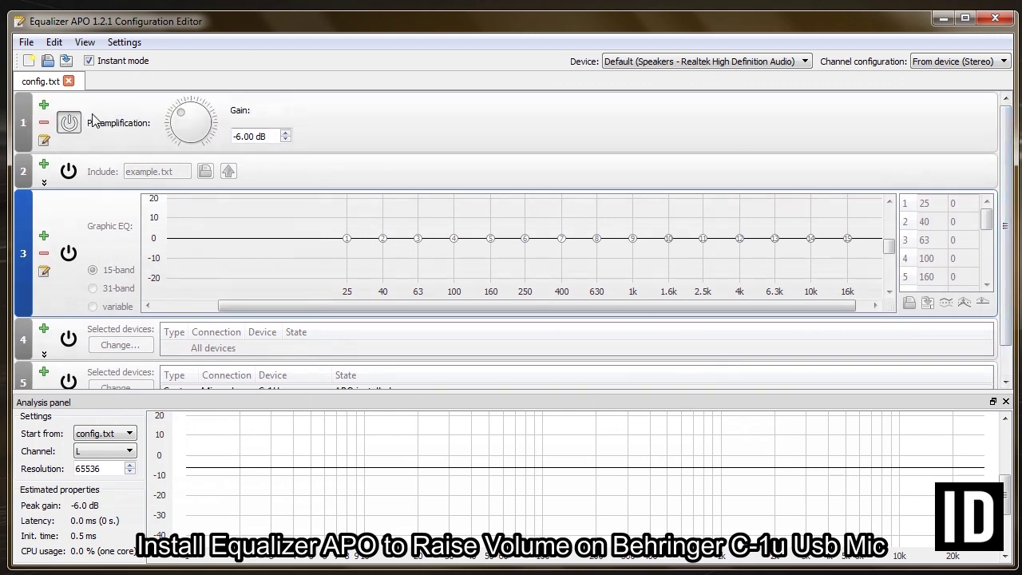
mouse_move(200, 125)
mouse_down()
mouse_move(185, 117)
mouse_move(194, 108)
mouse_move(210, 118)
mouse_move(207, 134)
mouse_up()
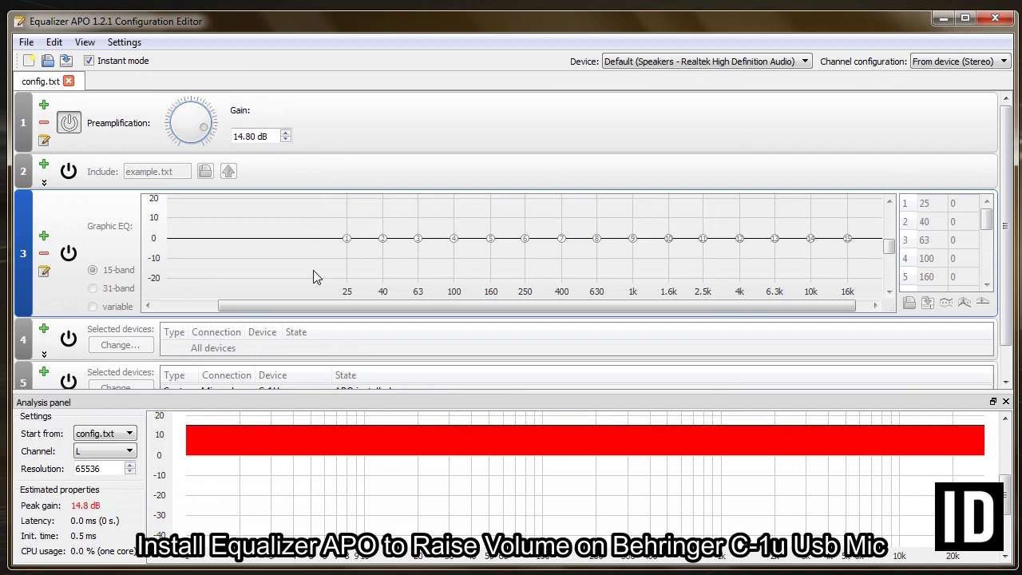
Move the C-1U microphone device row above the Preamplification row and power it on
mouse_move(1009, 487)
mouse_down()
mouse_move(1011, 472)
mouse_move(1010, 481)
mouse_up()
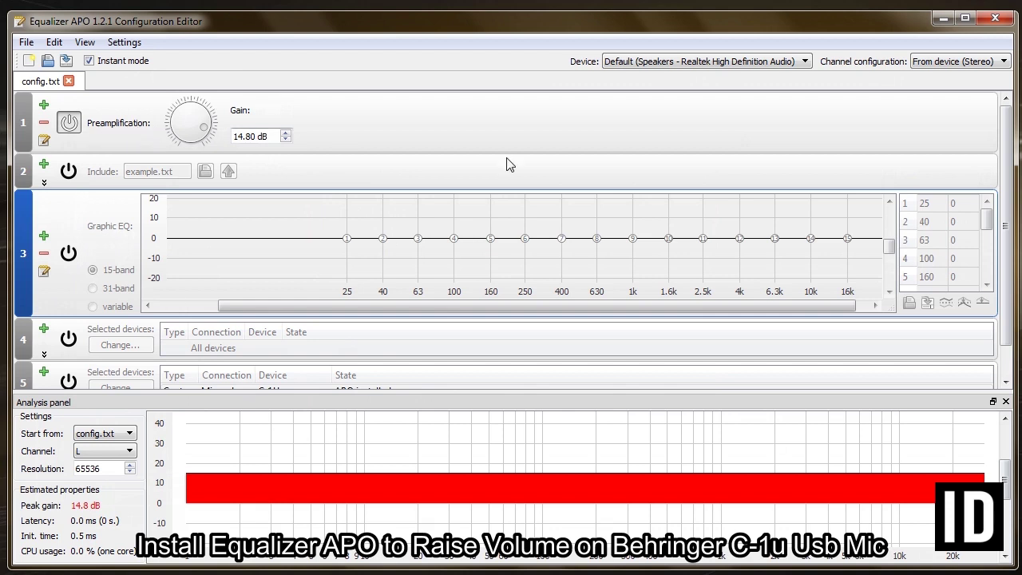
drag(1006, 217, 1005, 254)
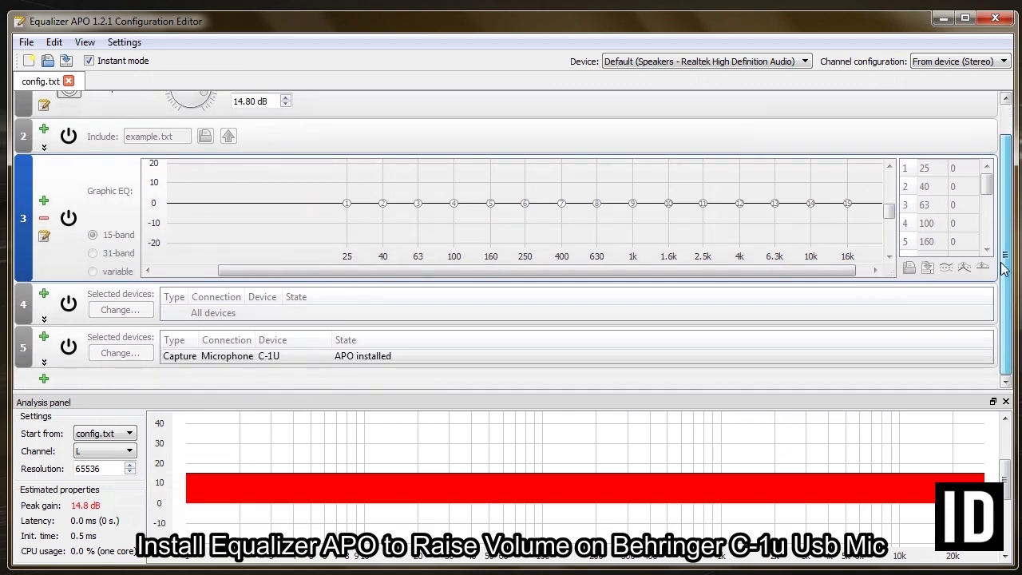
mouse_move(1003, 265)
mouse_down()
mouse_move(1003, 205)
mouse_move(1001, 252)
mouse_up()
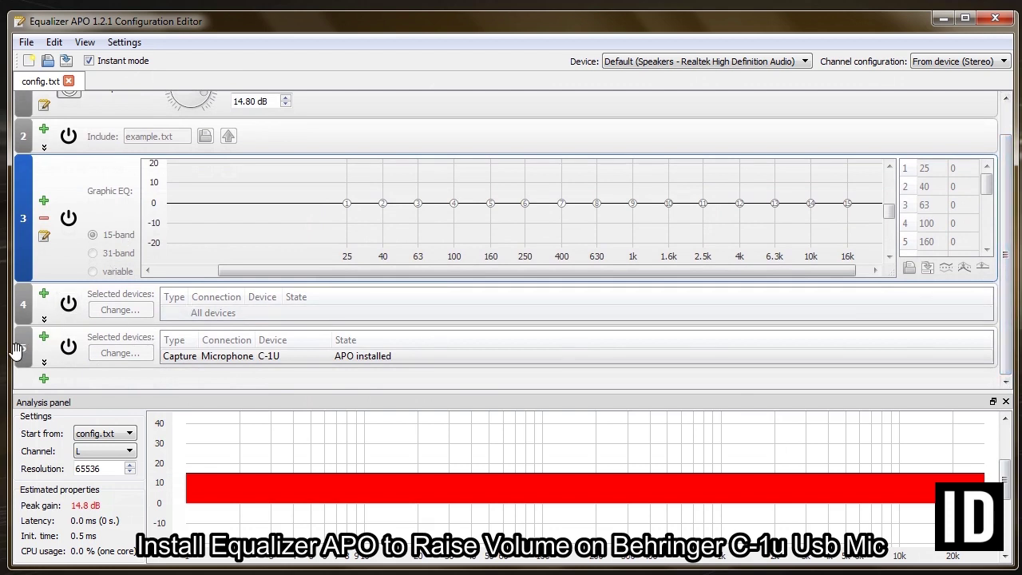
mouse_move(22, 351)
mouse_down()
mouse_move(29, 83)
mouse_move(26, 102)
mouse_move(22, 93)
mouse_up()
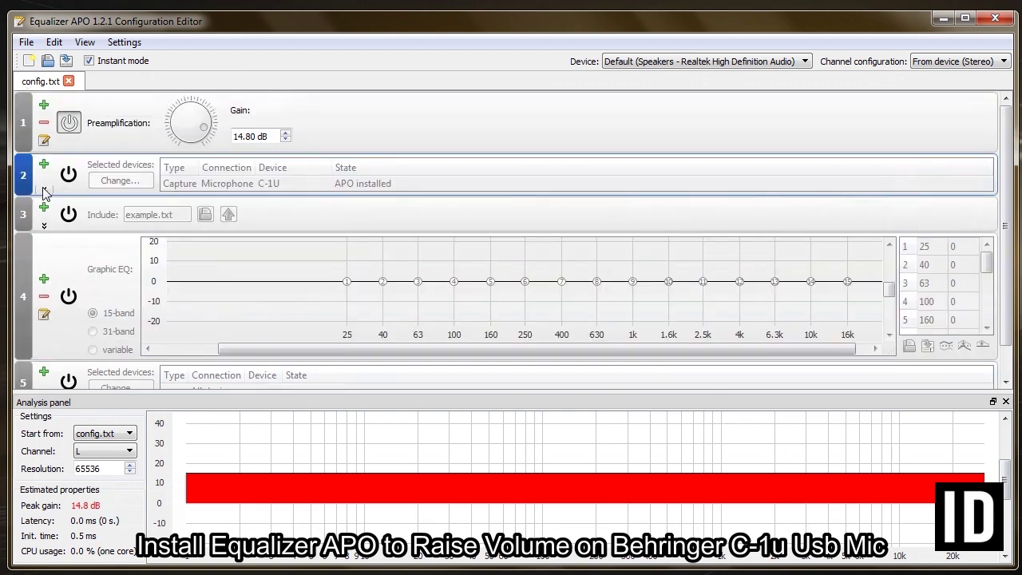
drag(22, 180, 27, 119)
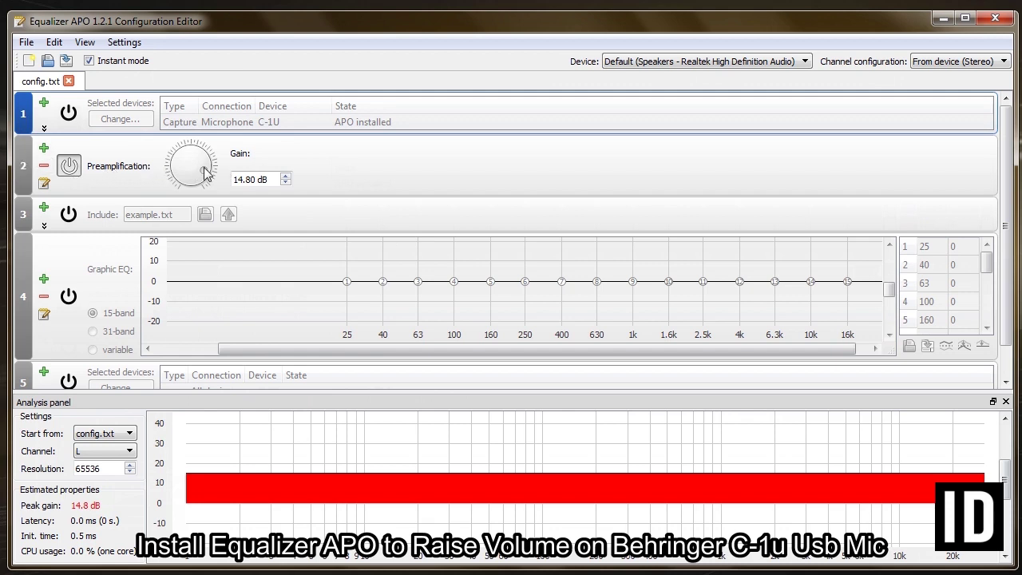
click(69, 113)
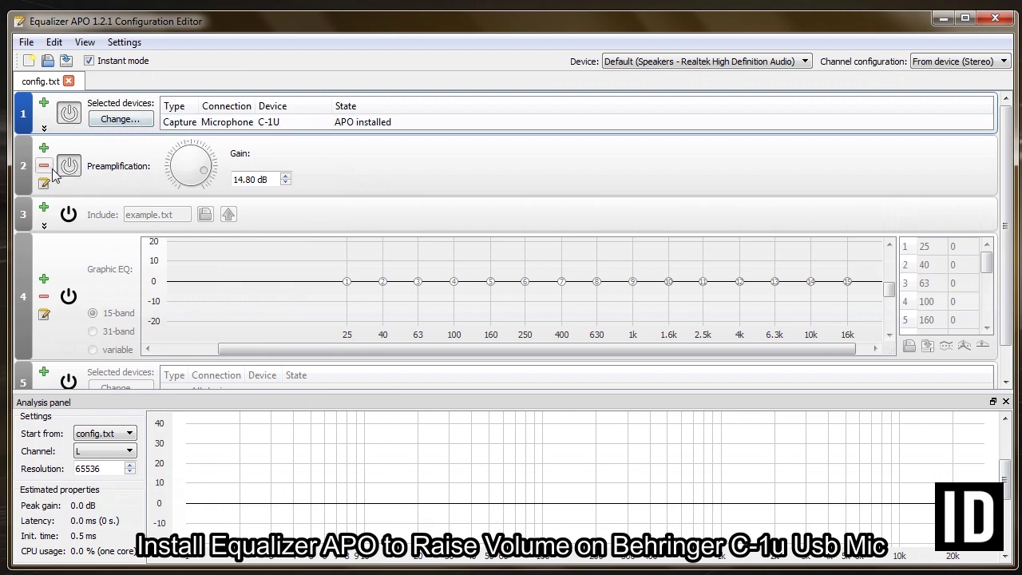
scroll(162, 271, down, 1)
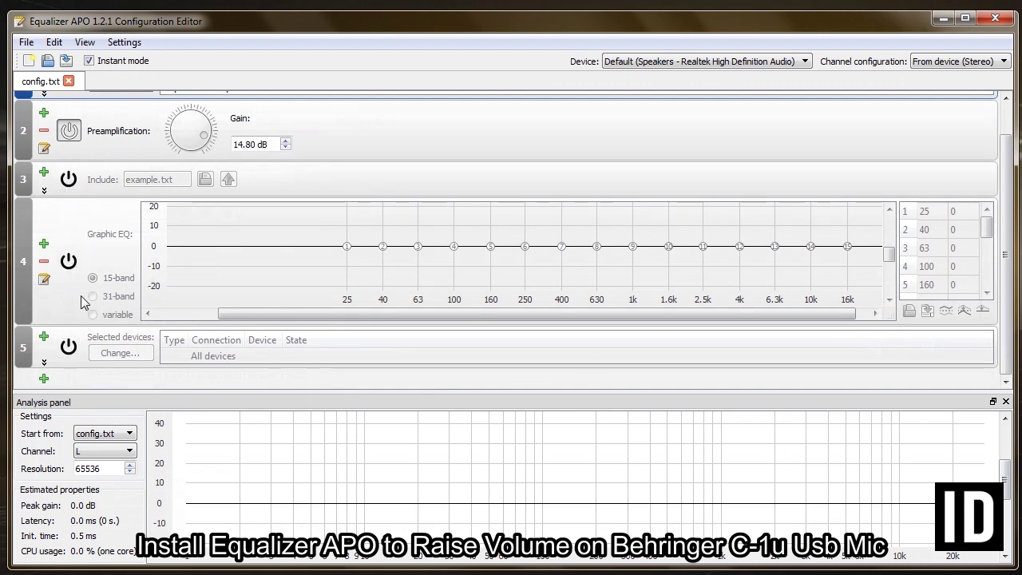
scroll(120, 214, up, 1)
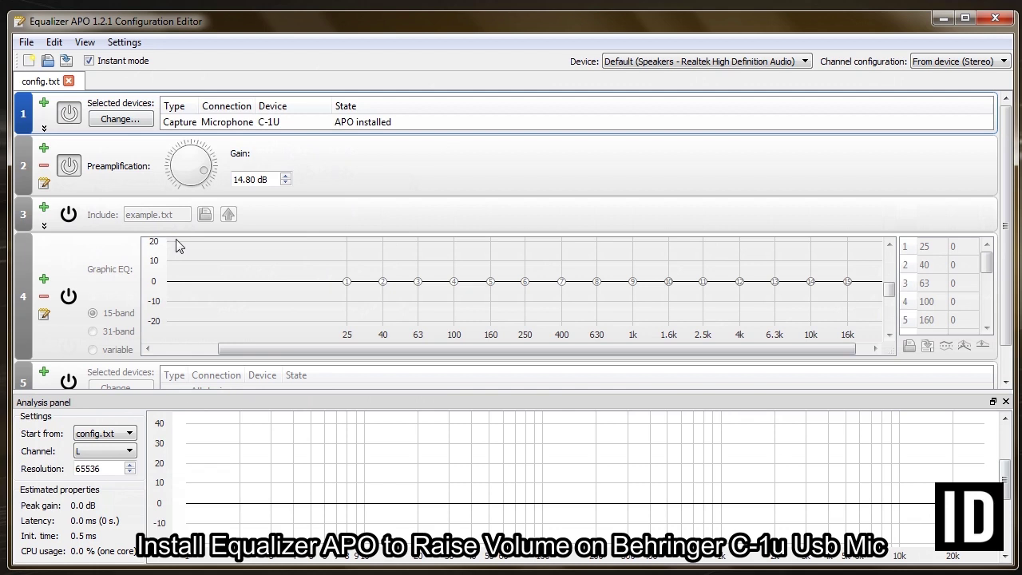
scroll(132, 285, down, 2)
scroll(136, 285, up, 2)
click(44, 129)
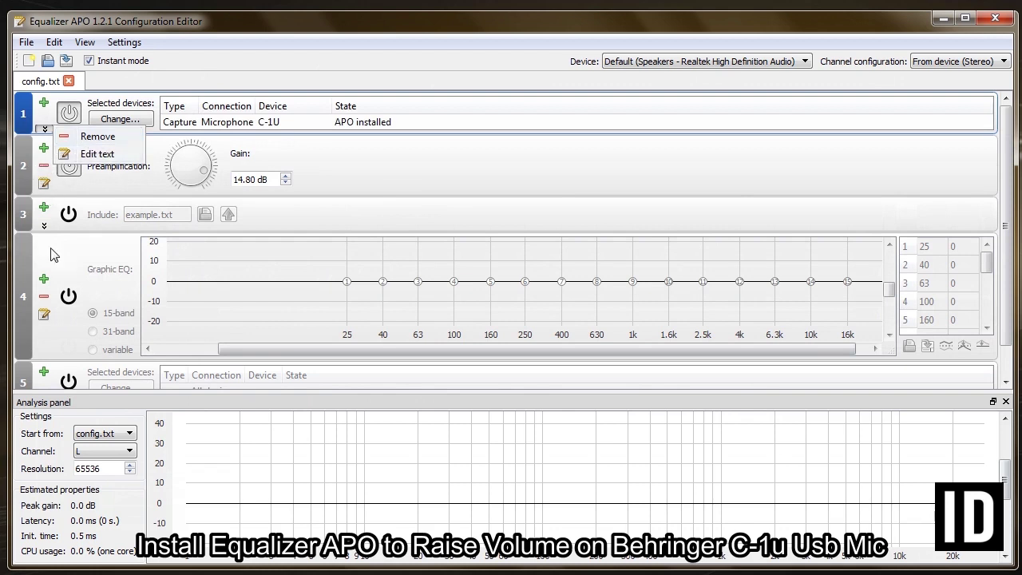
click(443, 34)
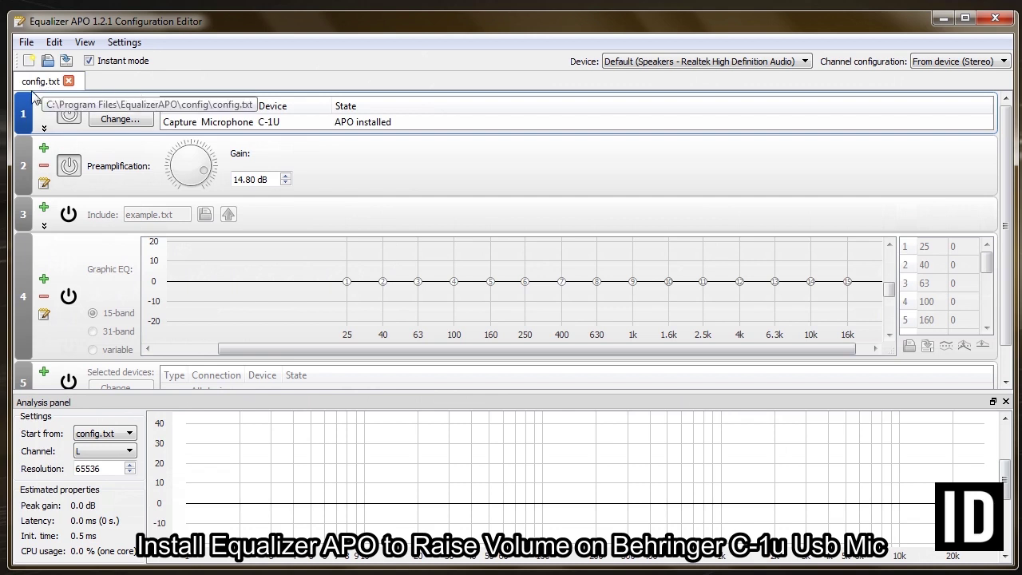
click(26, 42)
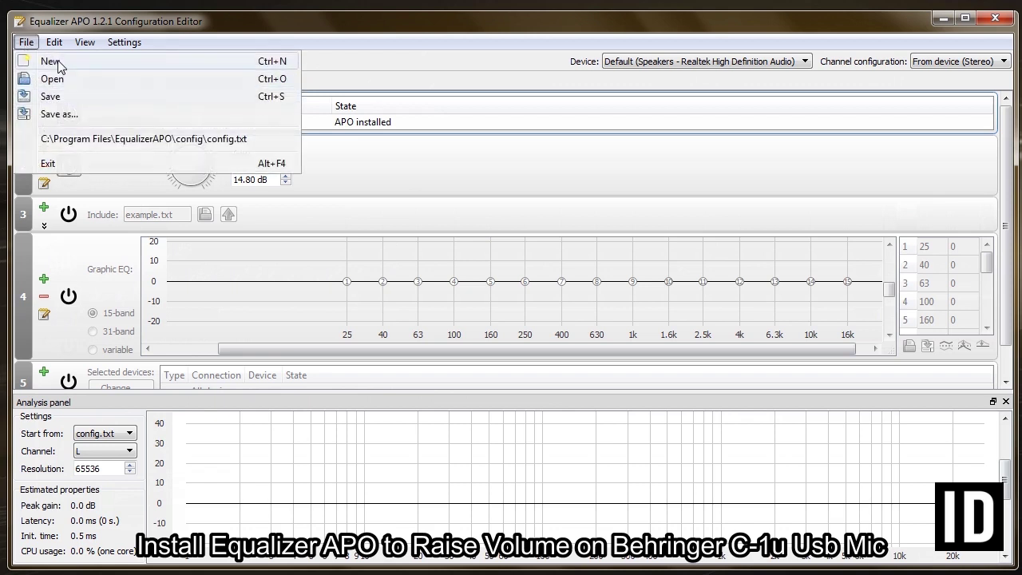
click(410, 32)
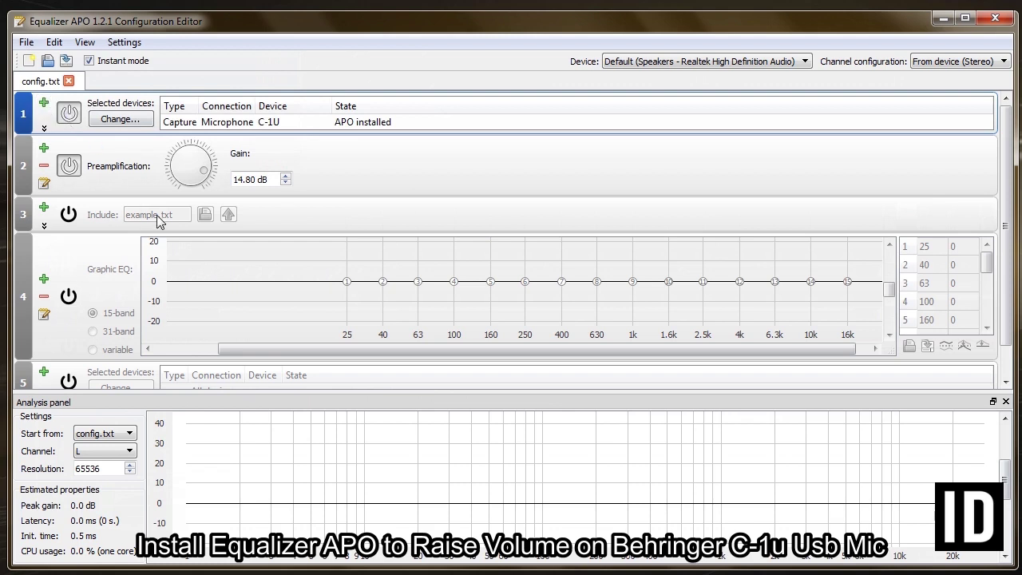
click(26, 41)
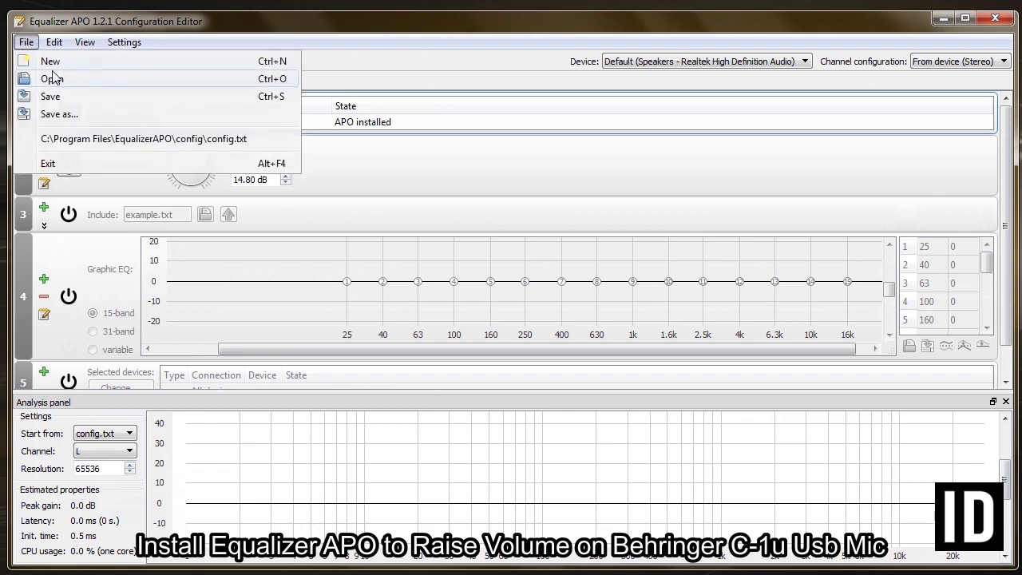
click(376, 44)
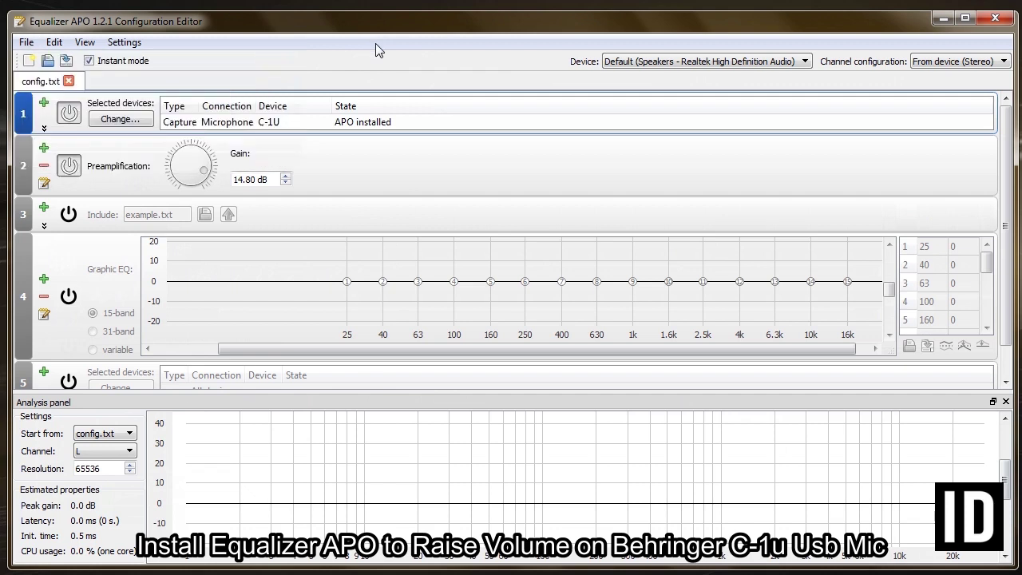
Power off the Preamplification and C-1U microphone rows in config.txt and create a new blank configuration
click(69, 164)
click(68, 112)
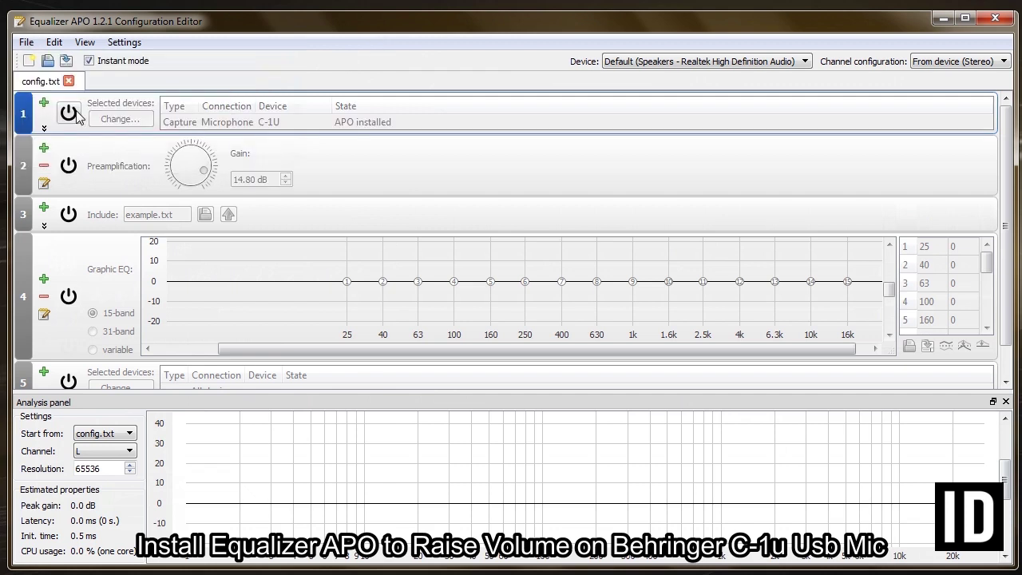
click(26, 41)
click(44, 58)
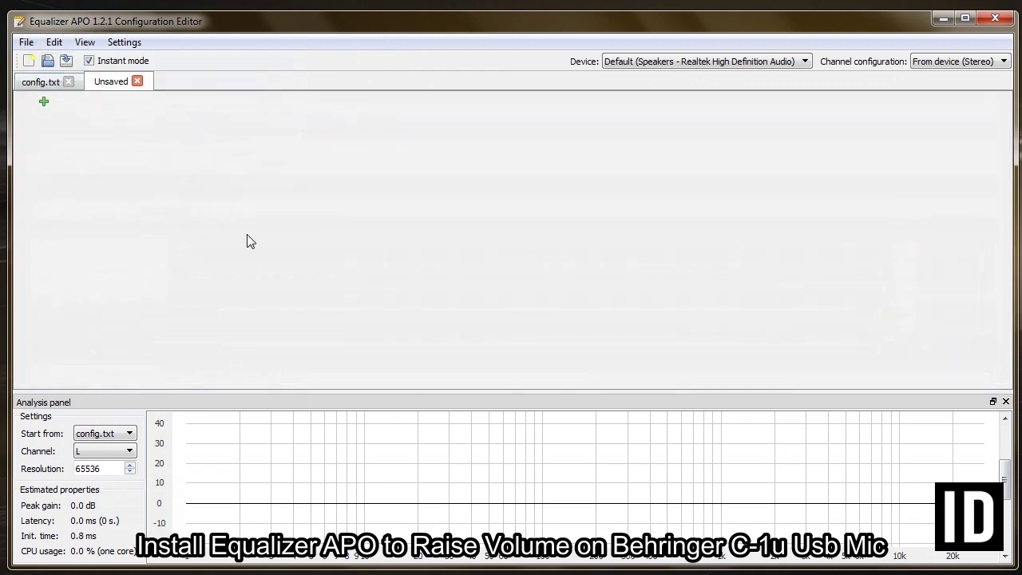
Save the new configuration as c-1u_default.txt in the EqualizerAPO config folder
click(26, 41)
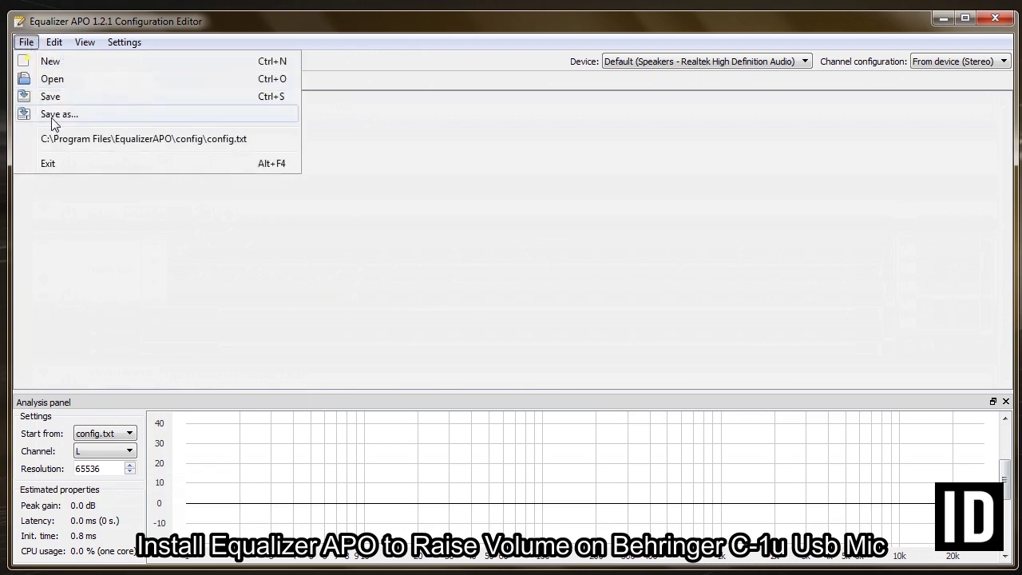
click(51, 117)
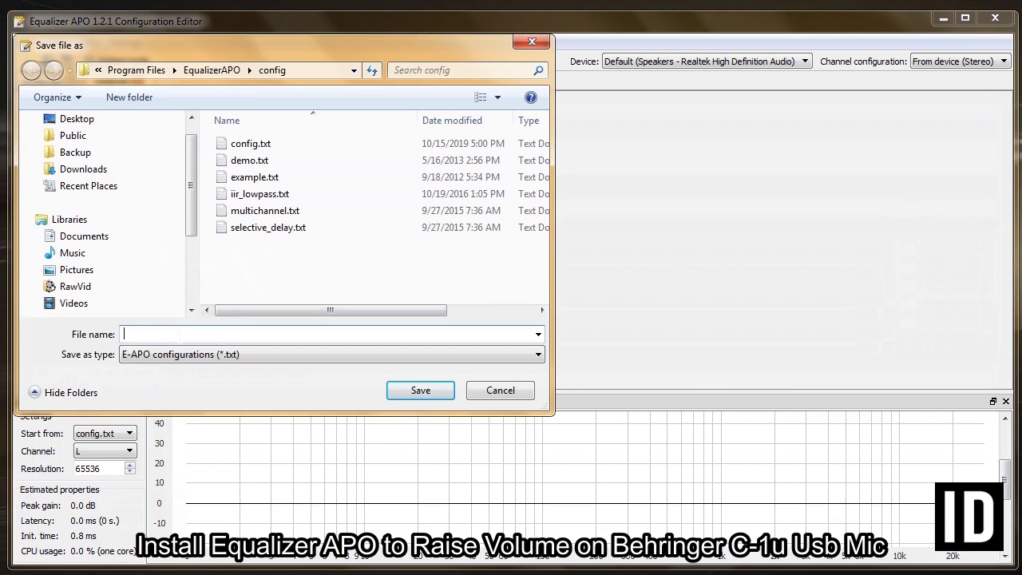
text(c-)
text(1u_default.txt)
click(420, 391)
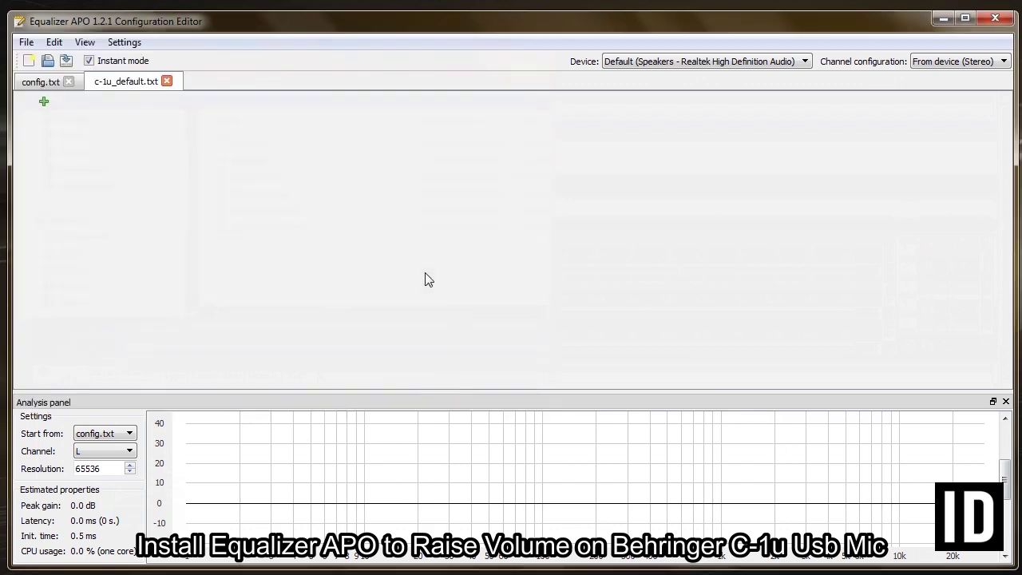
Add a Device control row to c-1u_default.txt and restrict it to the C-1U microphone instead of all devices
click(71, 81)
click(133, 84)
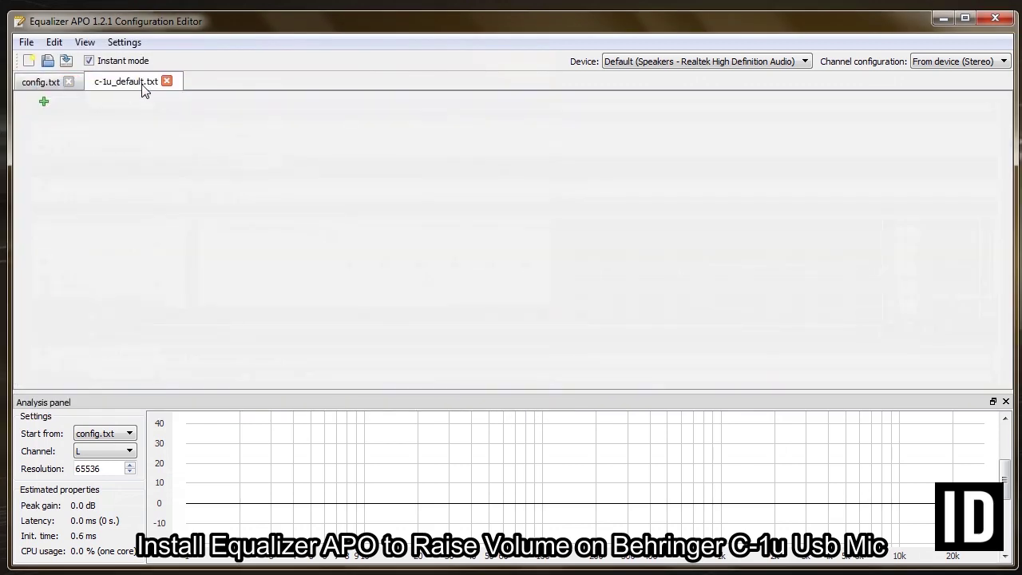
click(43, 103)
mouse_move(126, 142)
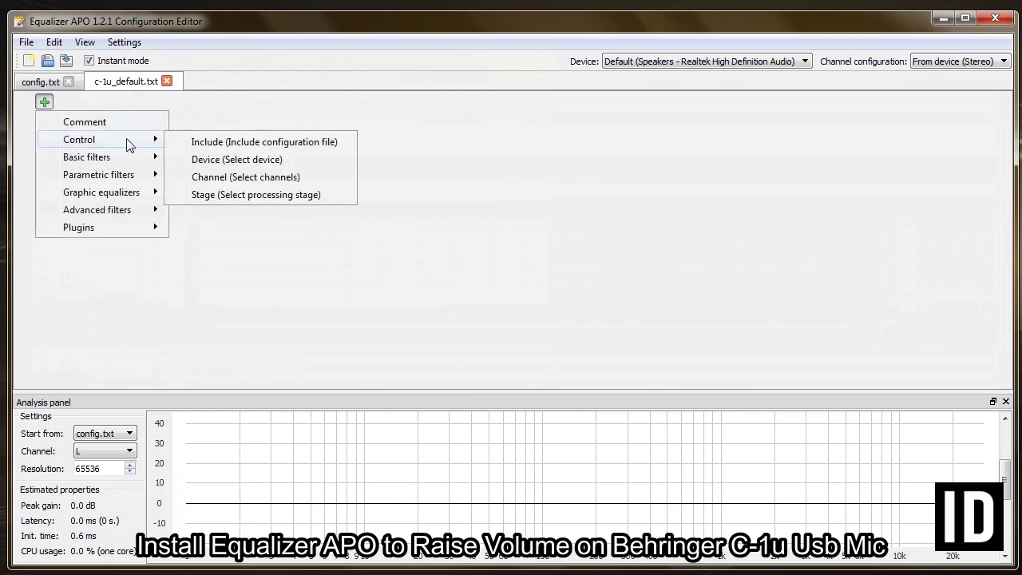
click(209, 165)
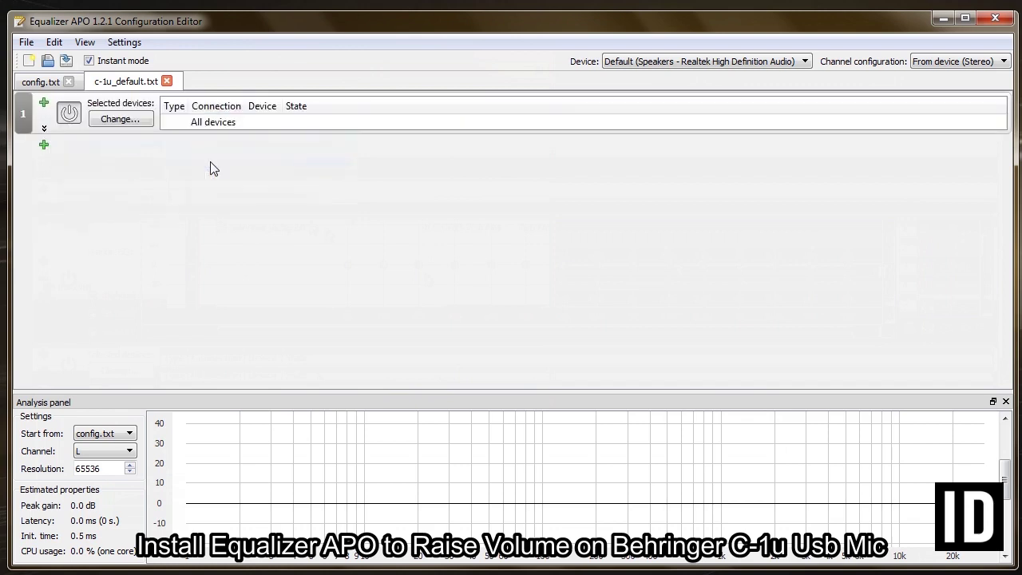
click(120, 121)
click(327, 175)
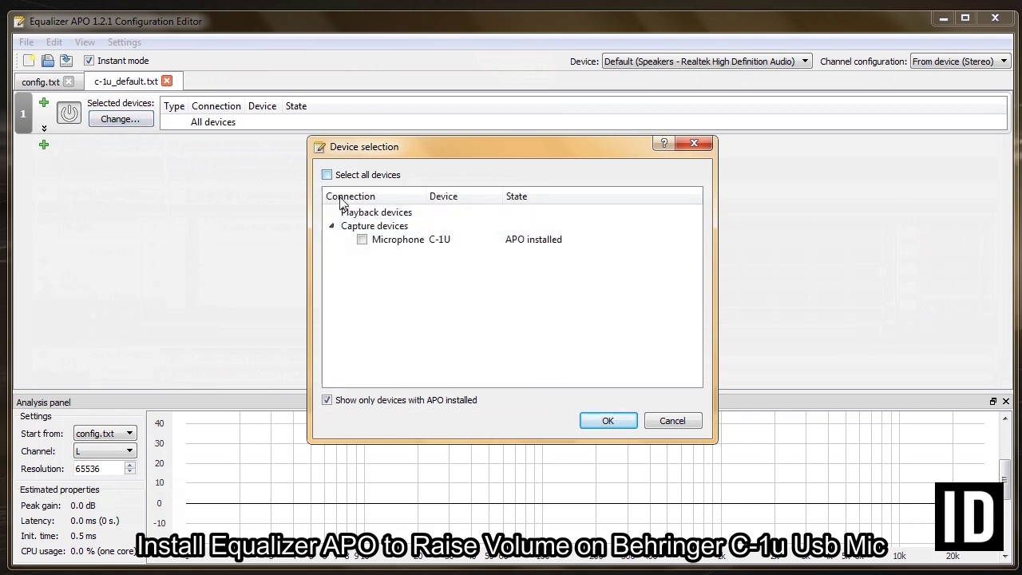
click(399, 242)
click(362, 240)
click(611, 421)
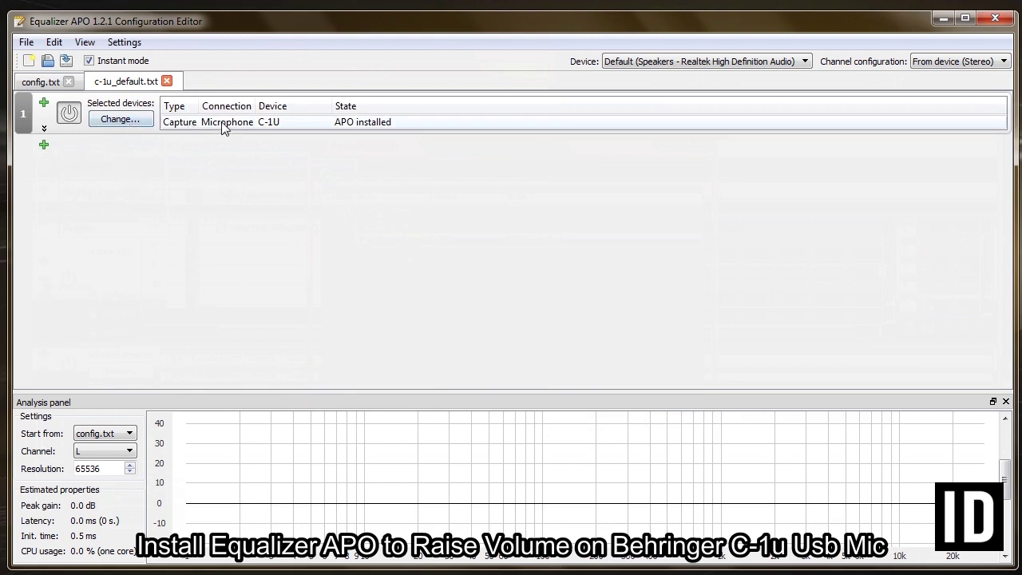
Add a Preamplification basic filter below the C-1U device row and raise its gain with the dial
click(44, 146)
mouse_move(84, 185)
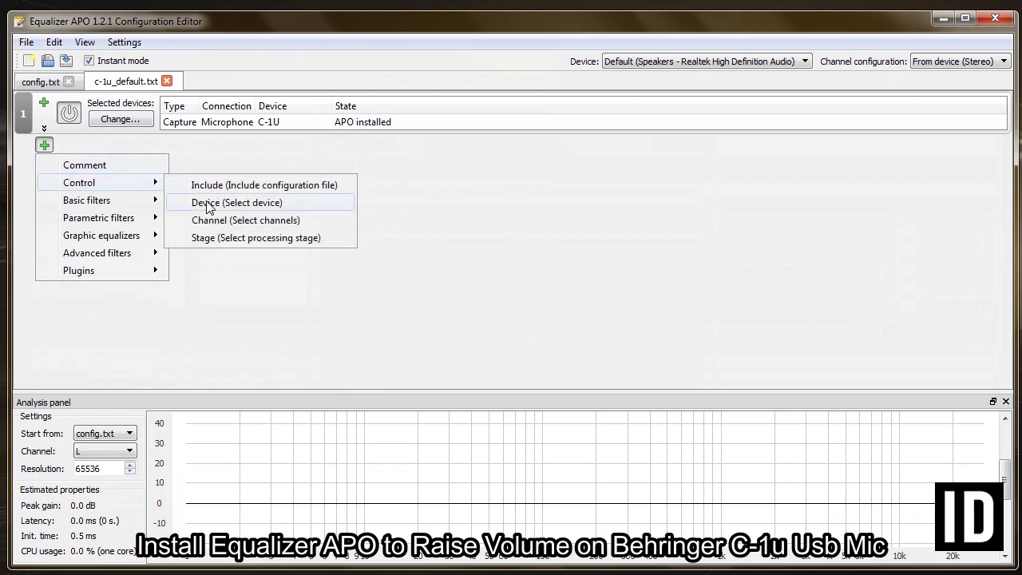
mouse_move(87, 206)
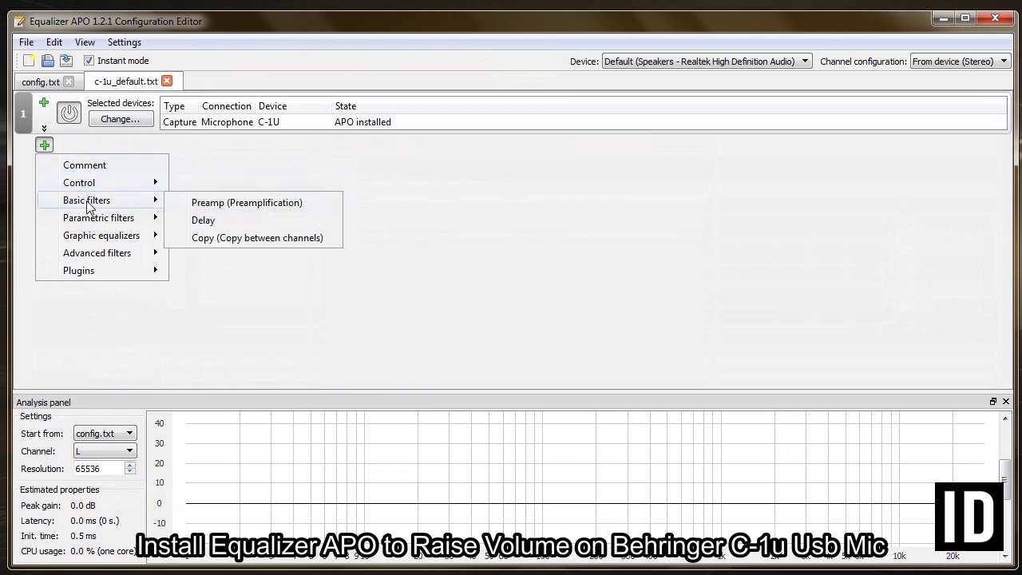
click(220, 206)
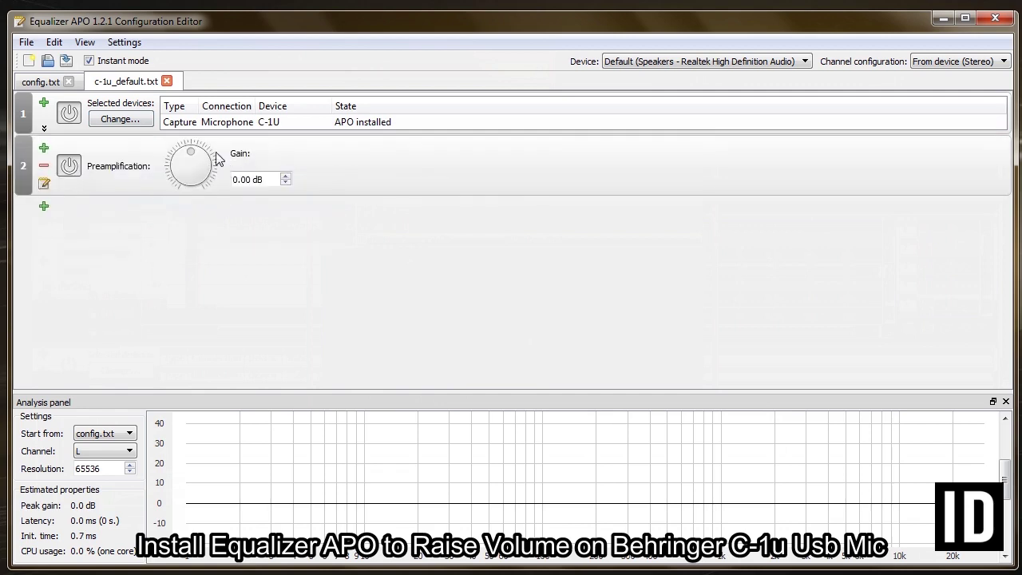
drag(193, 157, 214, 181)
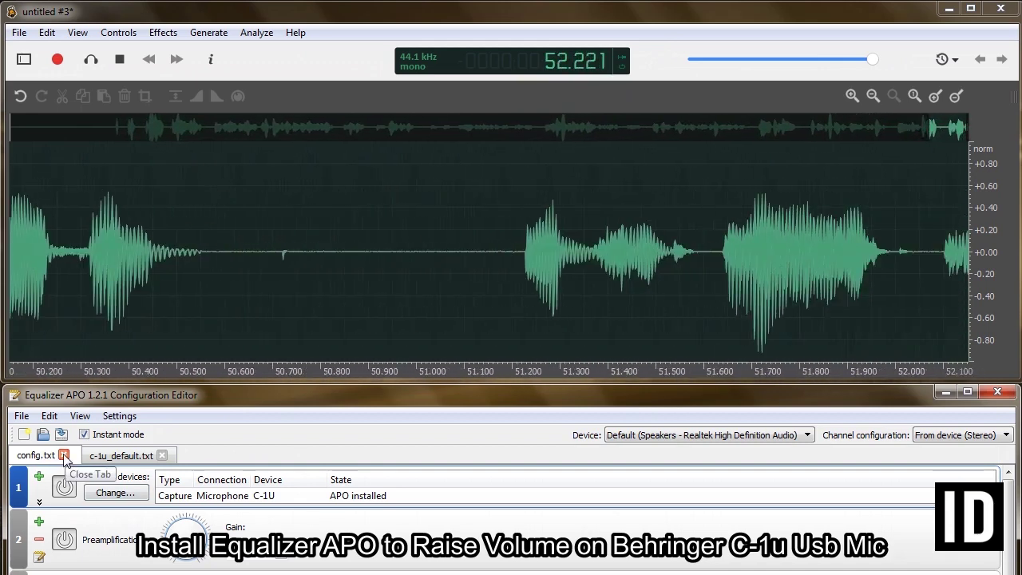
View the rows of the c-1u_default.txt configuration and return to config.txt
click(128, 459)
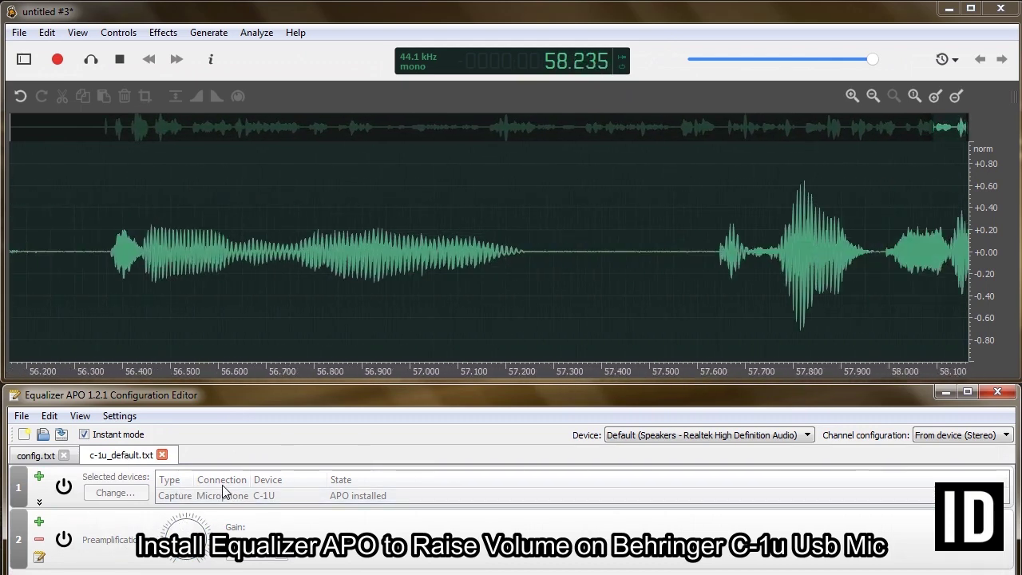
click(24, 462)
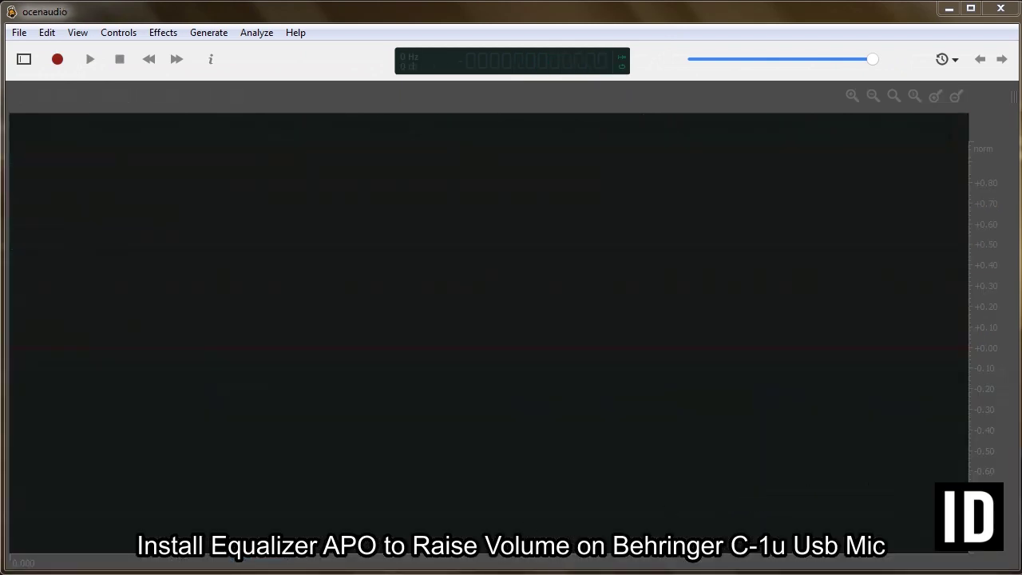
Check in the Windows recording devices which microphone is the default, and close the Sound settings
right_click(986, 574)
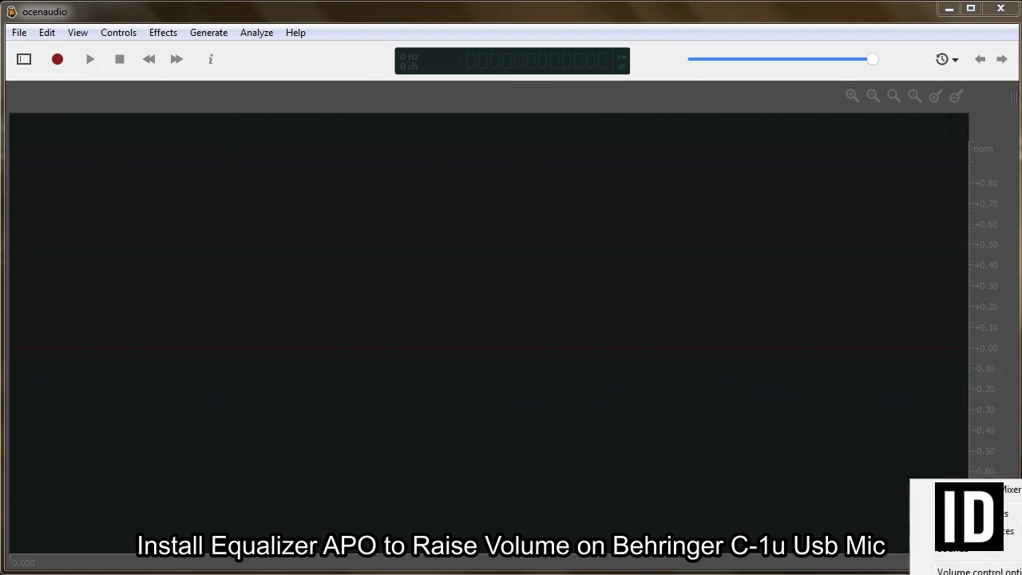
click(958, 531)
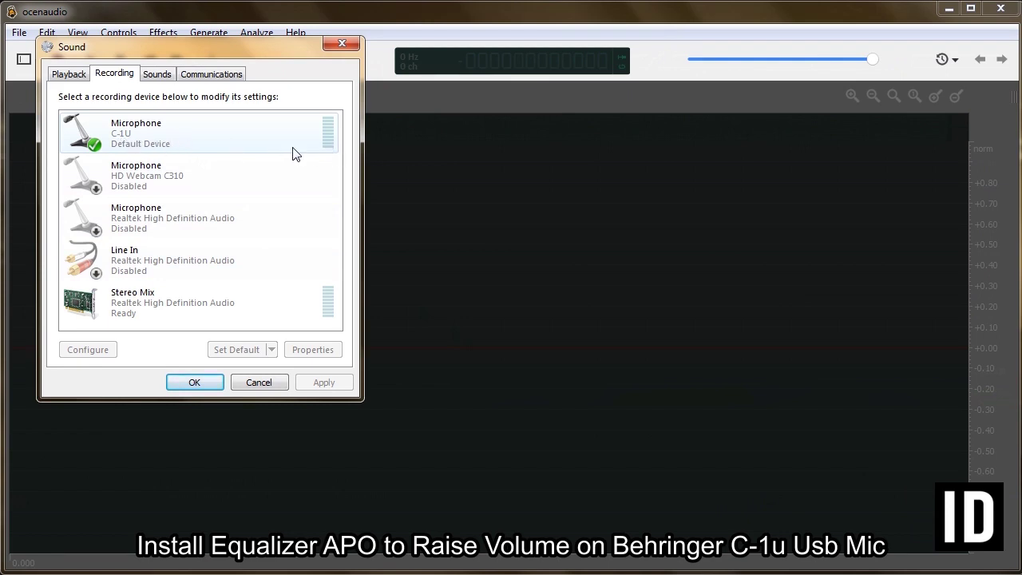
click(195, 383)
Start a new recording in ocenaudio at 44100 Hz, mono, 16 bits
click(59, 58)
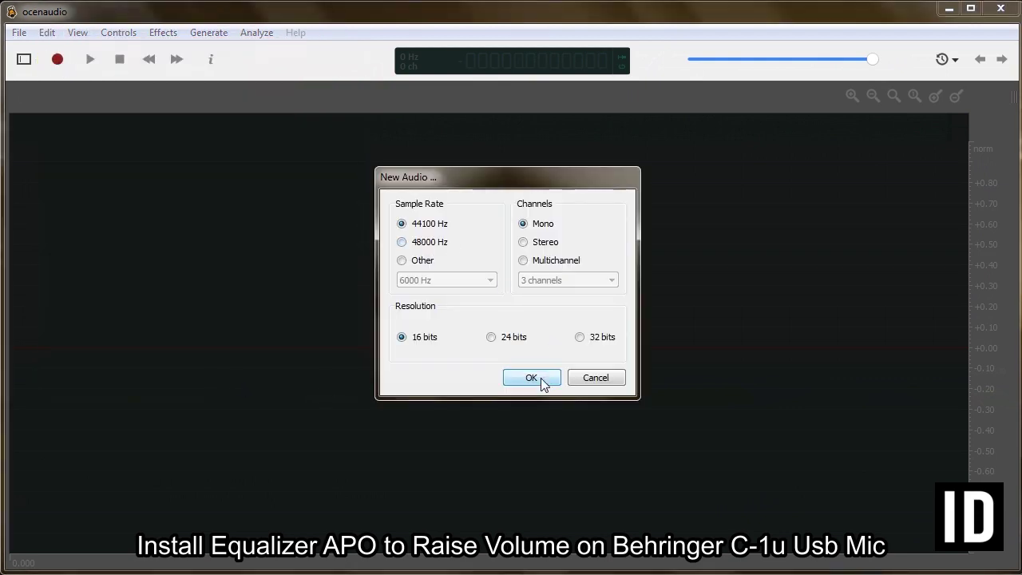
click(541, 378)
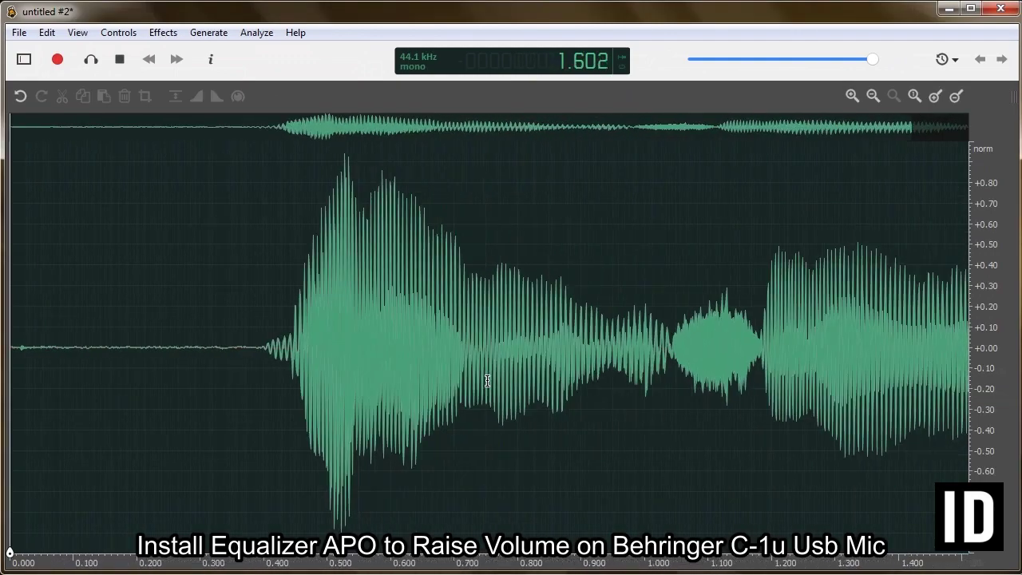